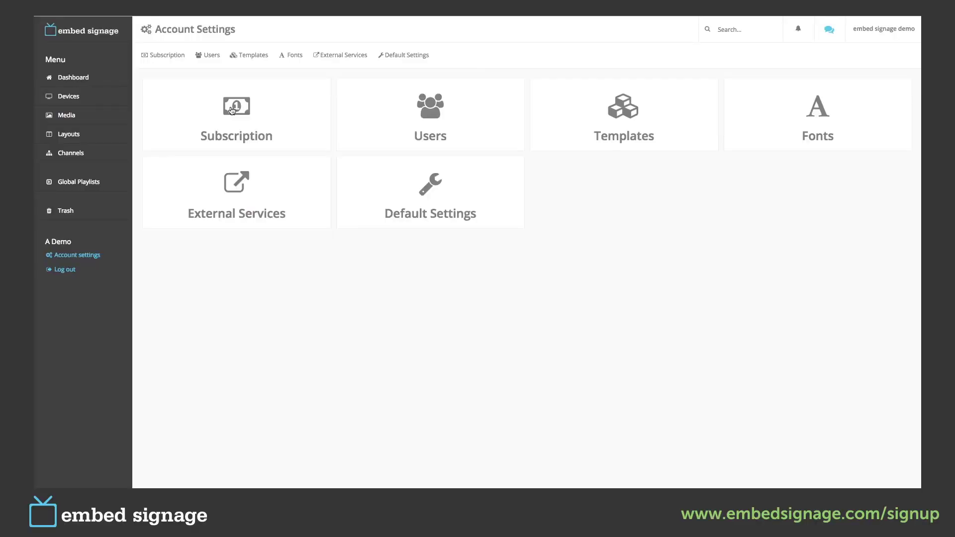
Go to the Users page and start a new user form.
{"action": "left_click", "coordinate": [436, 113]}
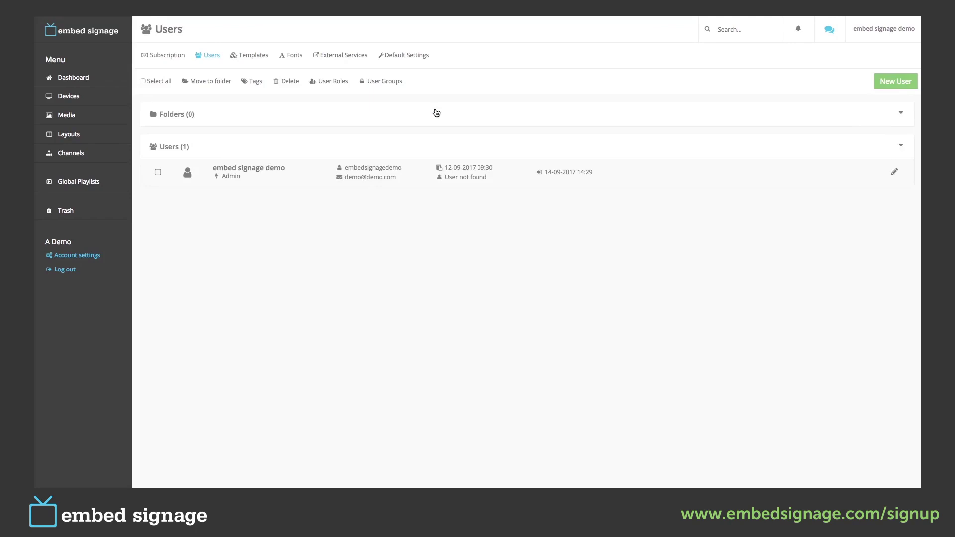
{"action": "left_click", "coordinate": [885, 87]}
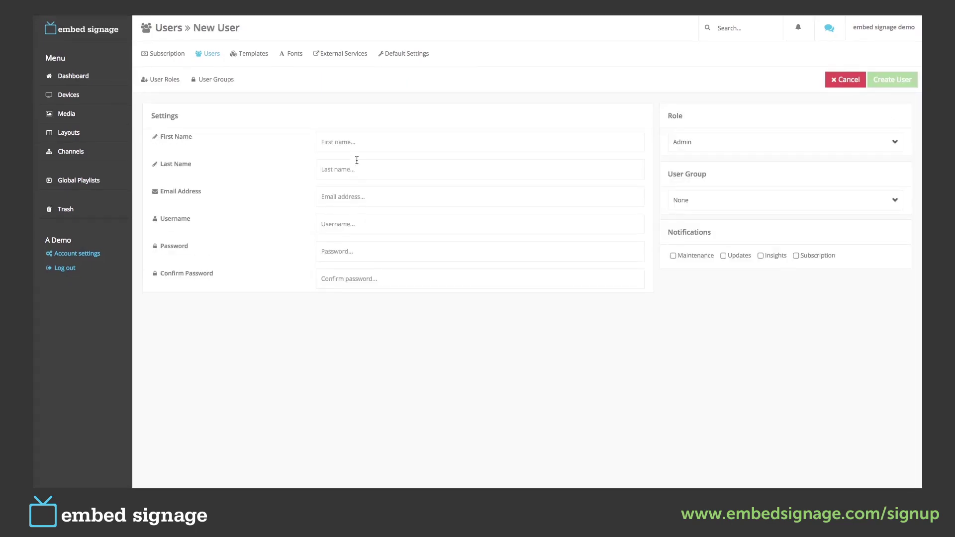
Enter the new user's first name, last name, e-mail address and username.
{"action": "left_click", "coordinate": [358, 141]}
{"action": "type", "text": "A"}
{"action": "left_click", "coordinate": [364, 170]}
{"action": "type", "text": "Des"}
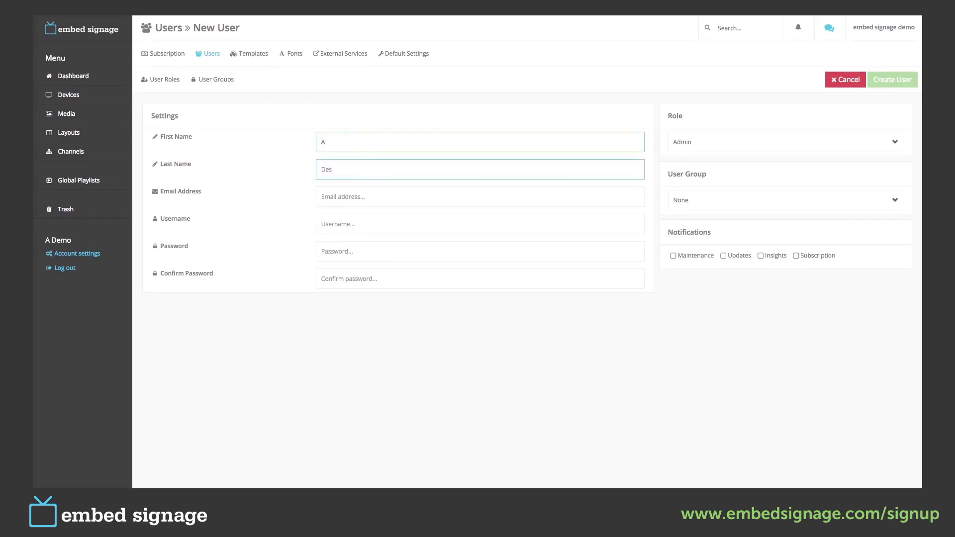
{"action": "type", "text": "igner"}
{"action": "left_click", "coordinate": [367, 194]}
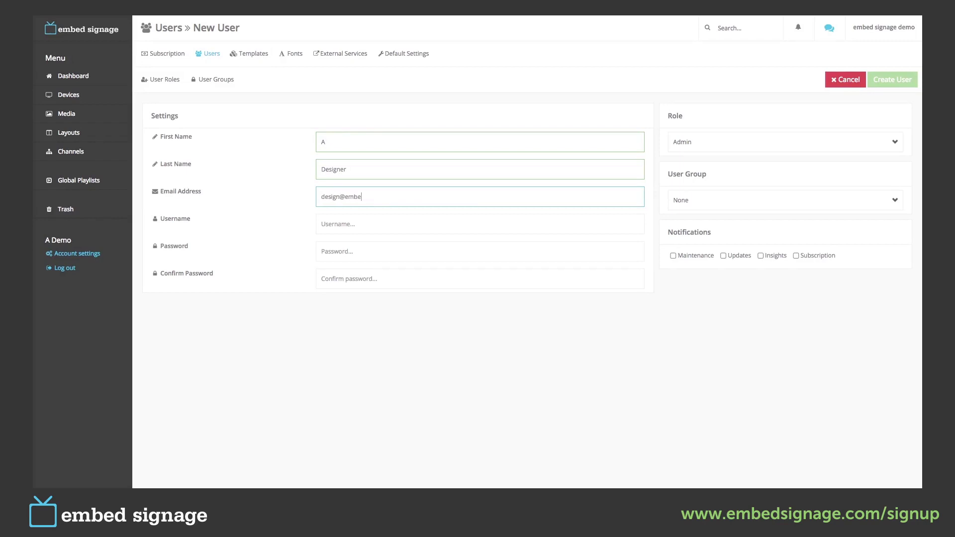
{"action": "left_click", "coordinate": [360, 226]}
{"action": "type", "text": "designer"}
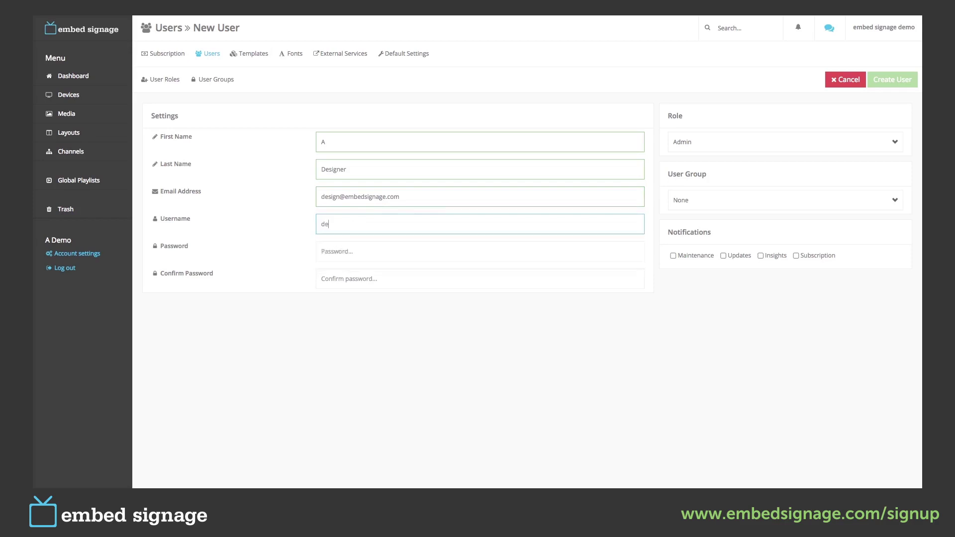
Enter and confirm the account password, then create the user.
{"action": "left_click", "coordinate": [367, 249]}
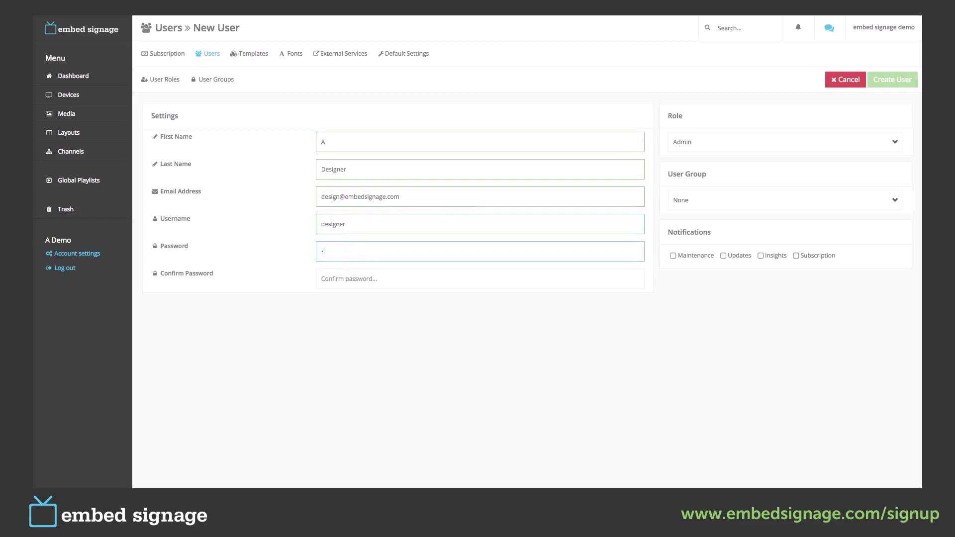
{"action": "left_click", "coordinate": [371, 279]}
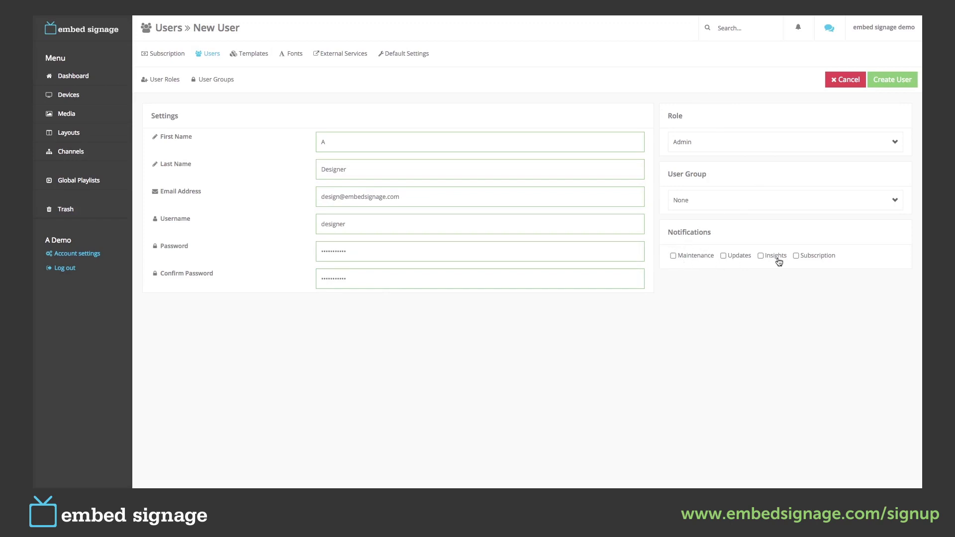
{"action": "left_click", "coordinate": [901, 83]}
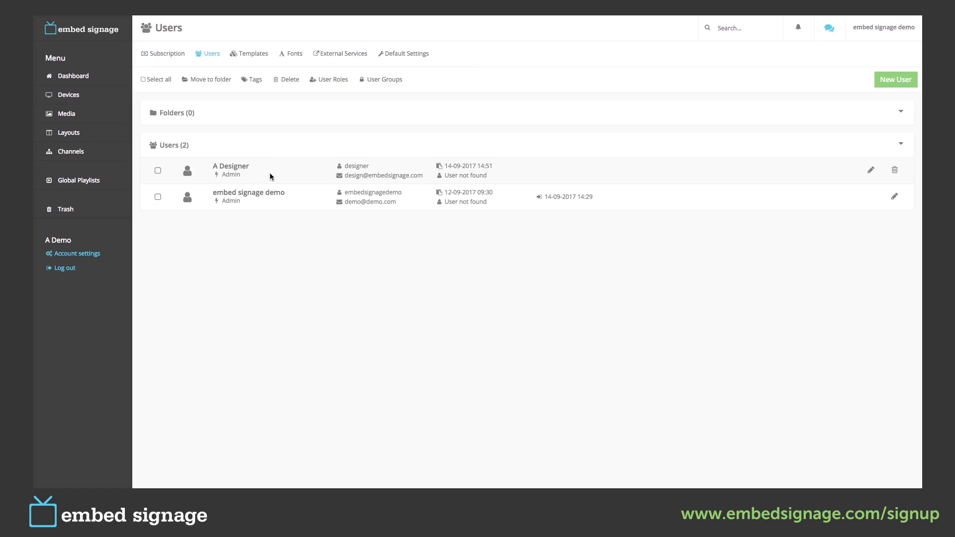
Show the User Roles page from the Users toolbar.
{"action": "left_click", "coordinate": [339, 85]}
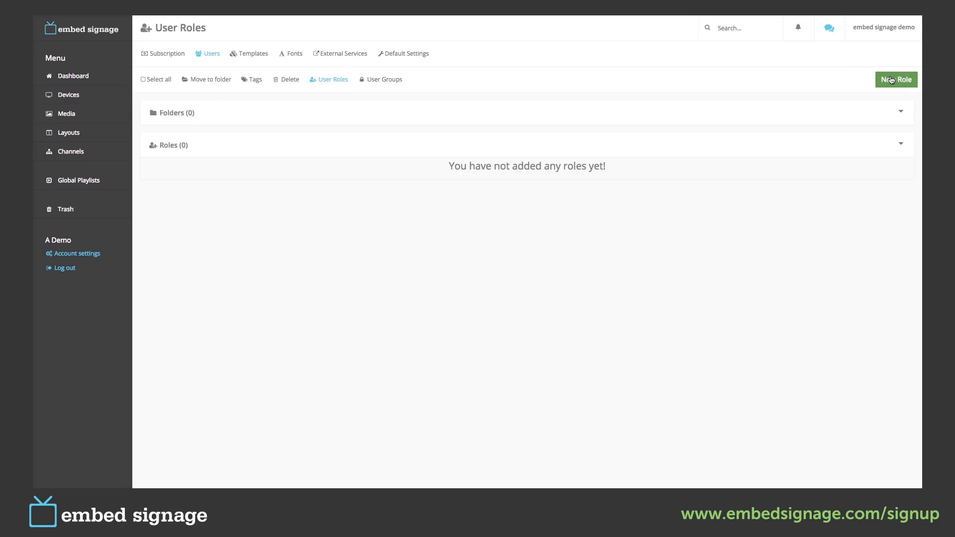
Start a new role named Design Team.
{"action": "left_click", "coordinate": [890, 80]}
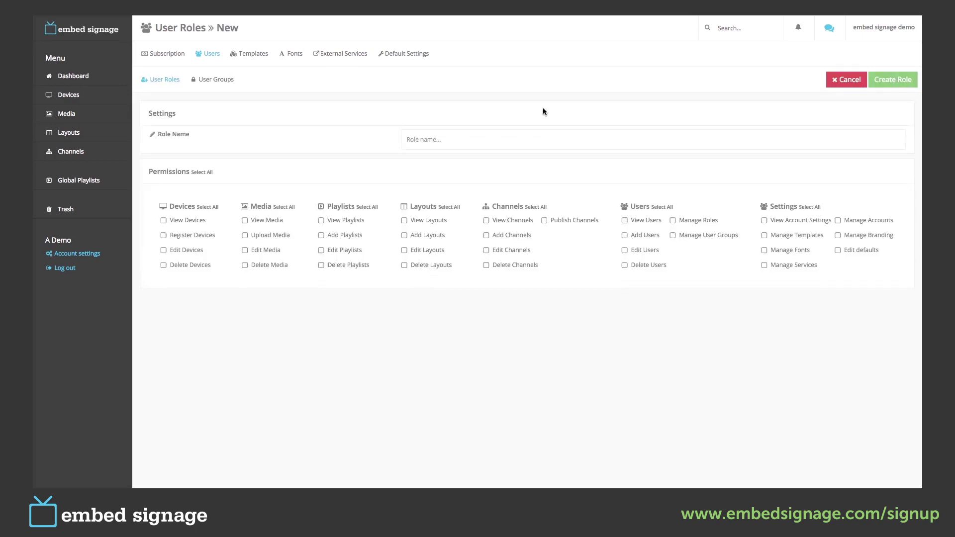
{"action": "left_click", "coordinate": [444, 140]}
{"action": "type", "text": "Design"}
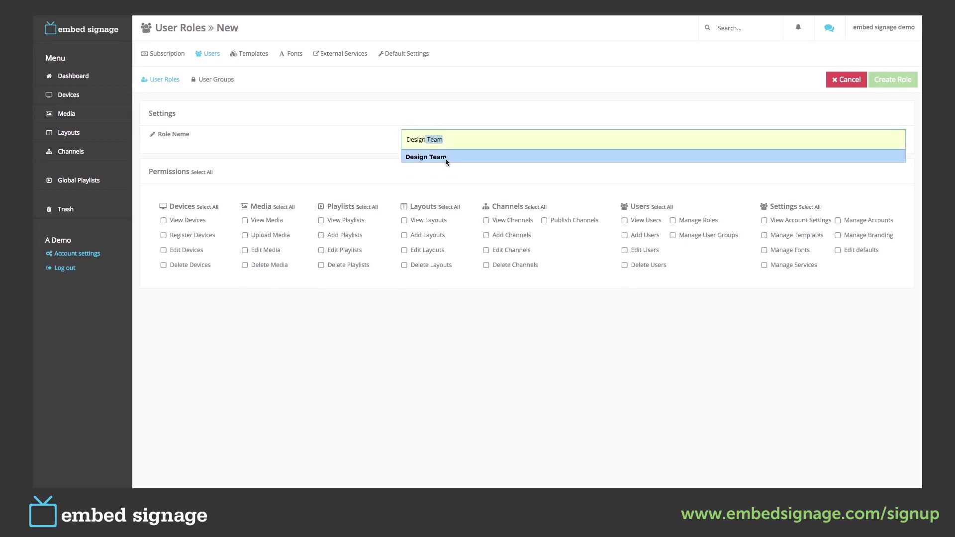
{"action": "left_click", "coordinate": [446, 159]}
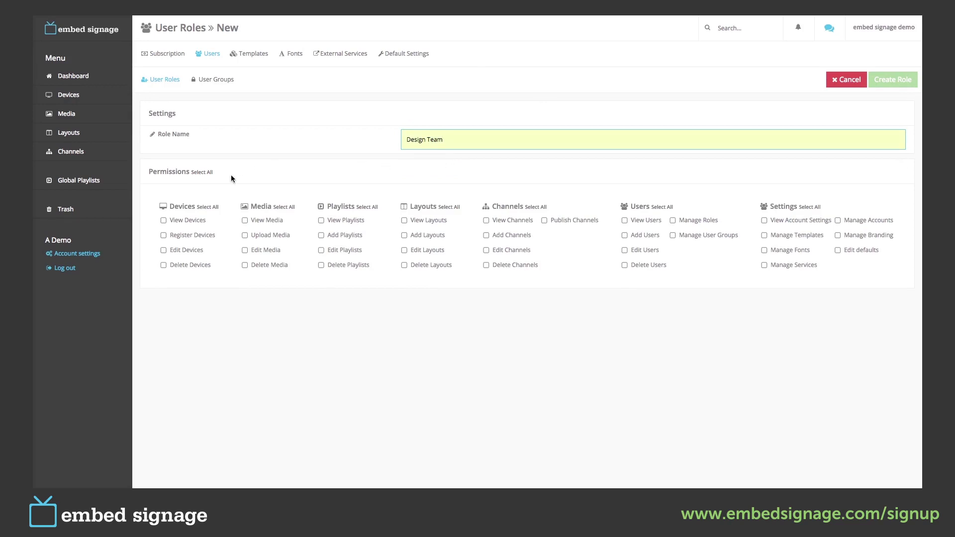
Grant view, upload and delete media plus view, add and edit layouts, save, and return to Users.
{"action": "left_click", "coordinate": [245, 236]}
{"action": "left_click", "coordinate": [244, 221]}
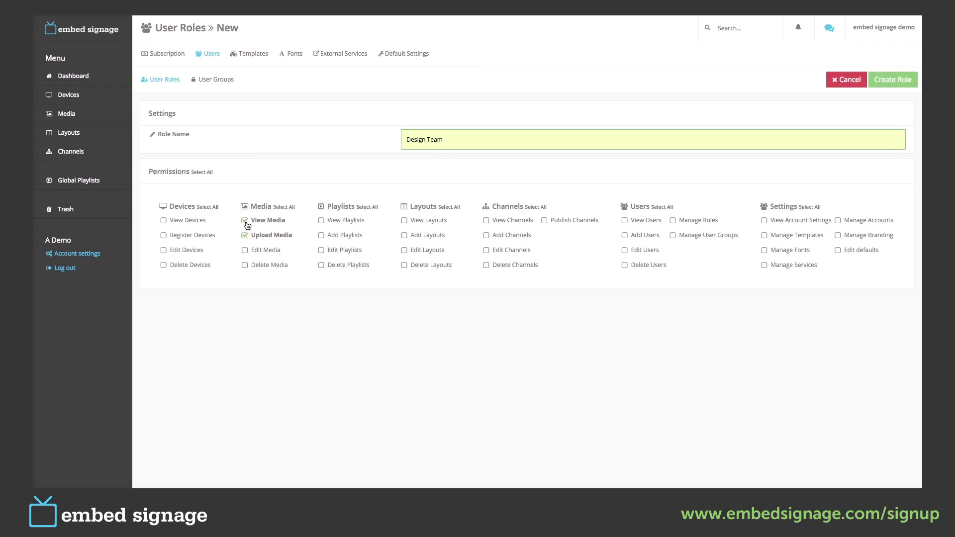
{"action": "left_click", "coordinate": [246, 266]}
{"action": "left_click", "coordinate": [404, 221]}
{"action": "left_click", "coordinate": [405, 237]}
{"action": "left_click", "coordinate": [405, 252]}
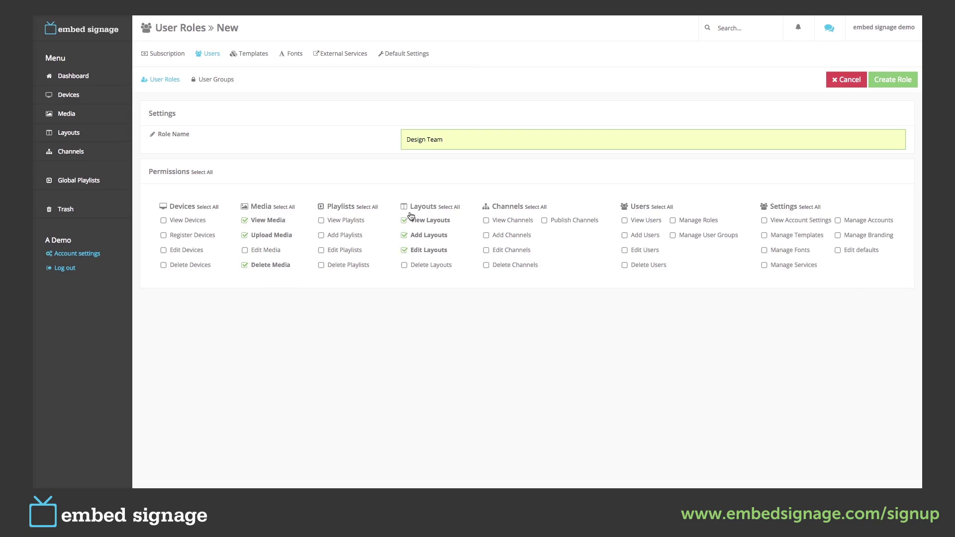
{"action": "left_click", "coordinate": [897, 84]}
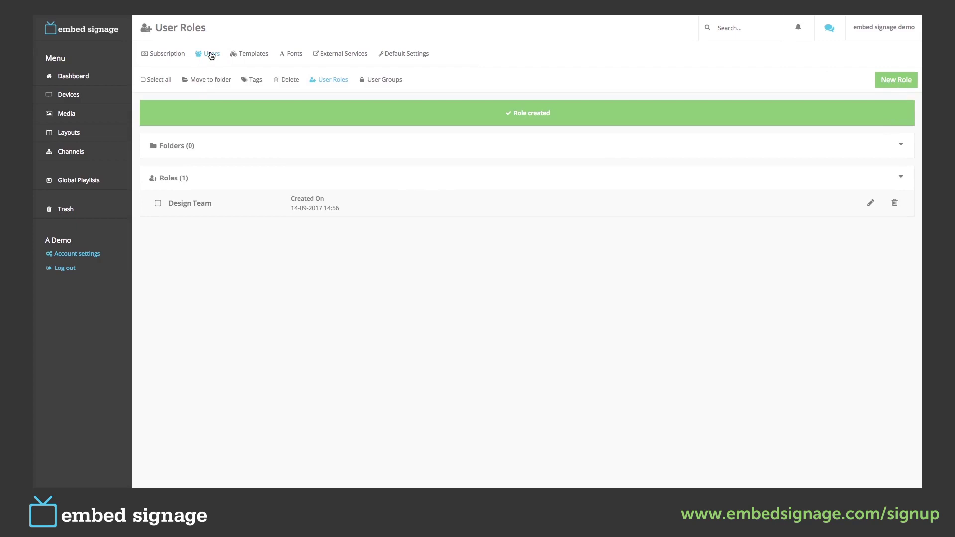
{"action": "left_click", "coordinate": [211, 53]}
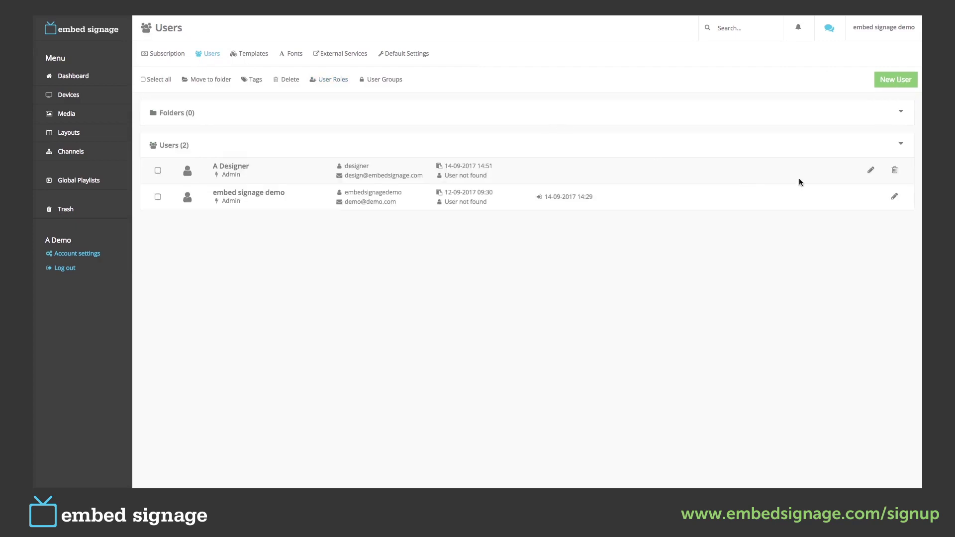
Edit the designer user, switch its role to Design Team, and save.
{"action": "left_click", "coordinate": [871, 170]}
{"action": "scroll", "coordinate": [776, 161], "scroll_direction": "up", "scroll_amount": 1}
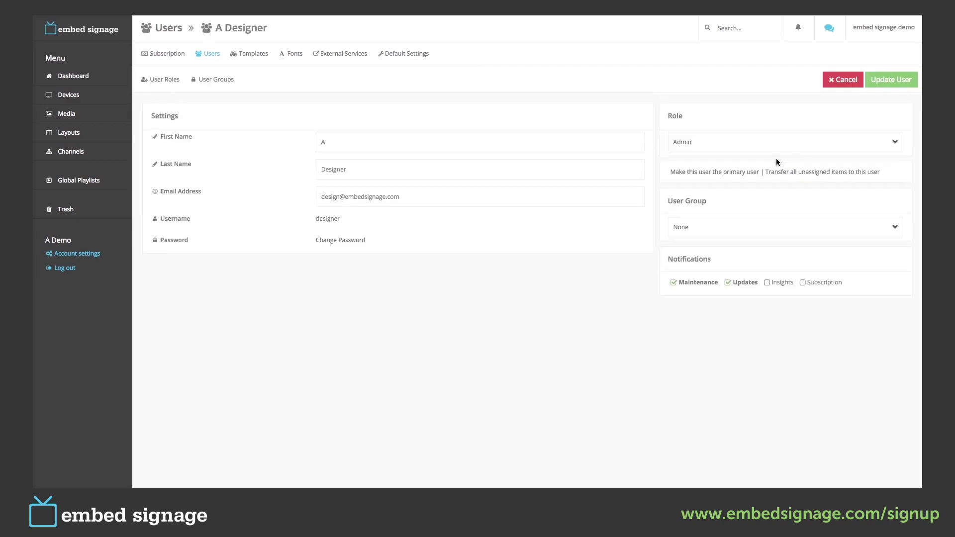
{"action": "left_click", "coordinate": [724, 148]}
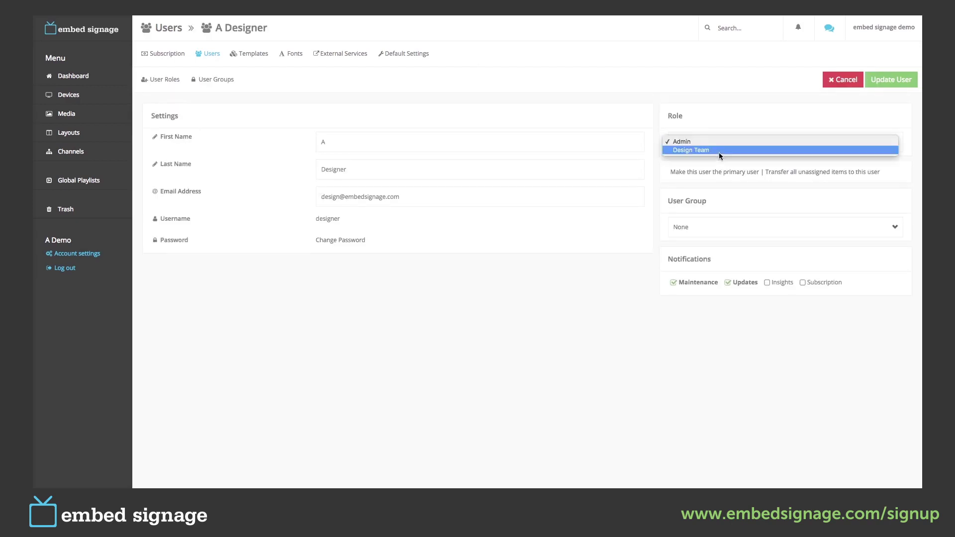
{"action": "left_click", "coordinate": [715, 150]}
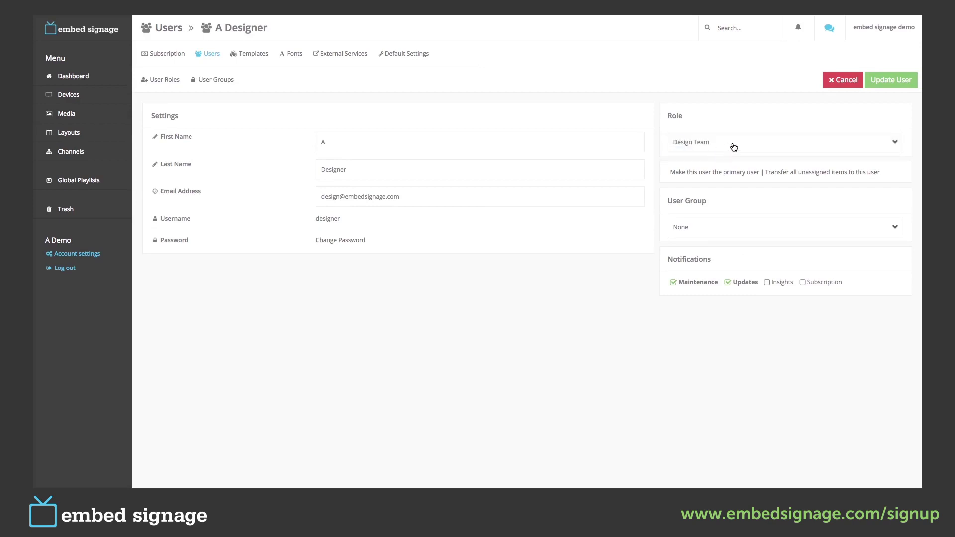
{"action": "left_click", "coordinate": [895, 82]}
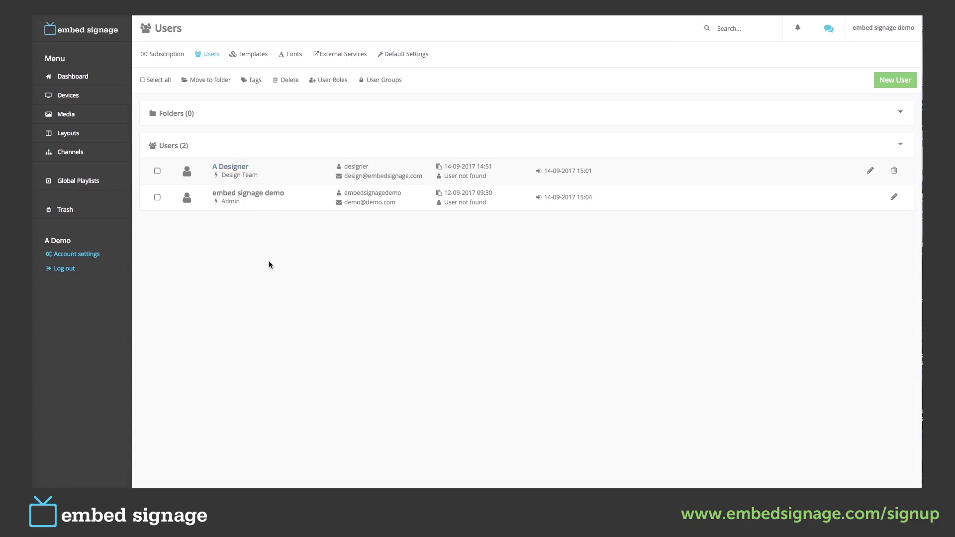
Log out of the admin account and sign in with the designer's username and password.
{"action": "left_click", "coordinate": [72, 271]}
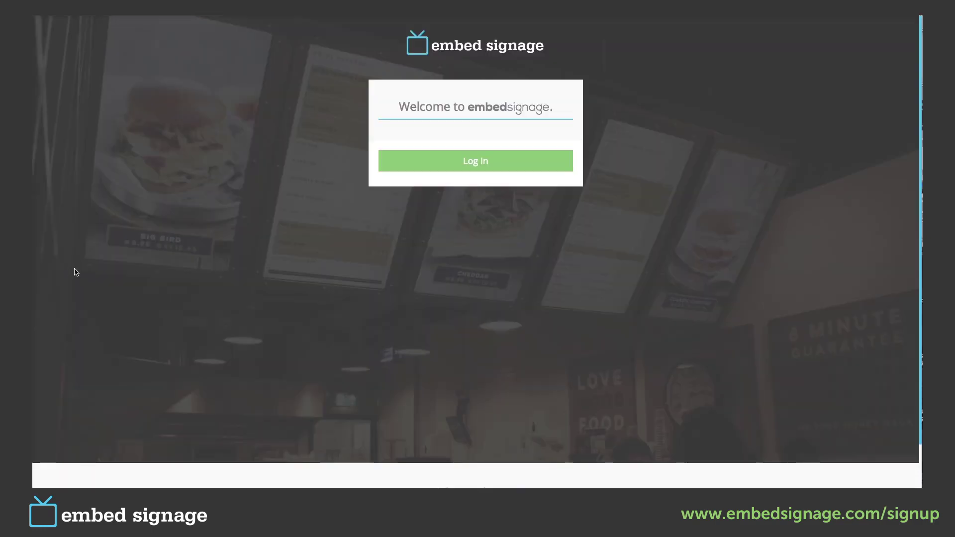
{"action": "left_click", "coordinate": [476, 171]}
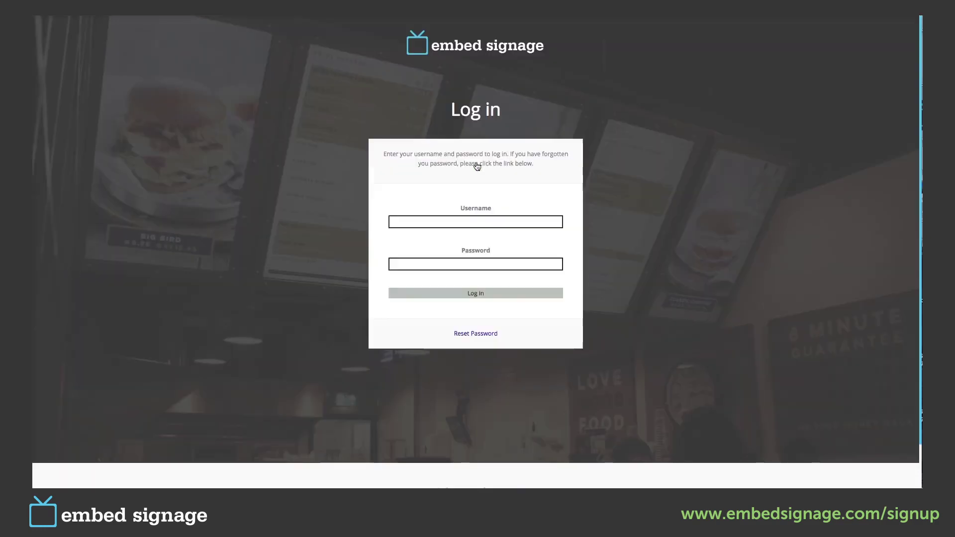
{"action": "left_click", "coordinate": [459, 226]}
{"action": "type", "text": "designer"}
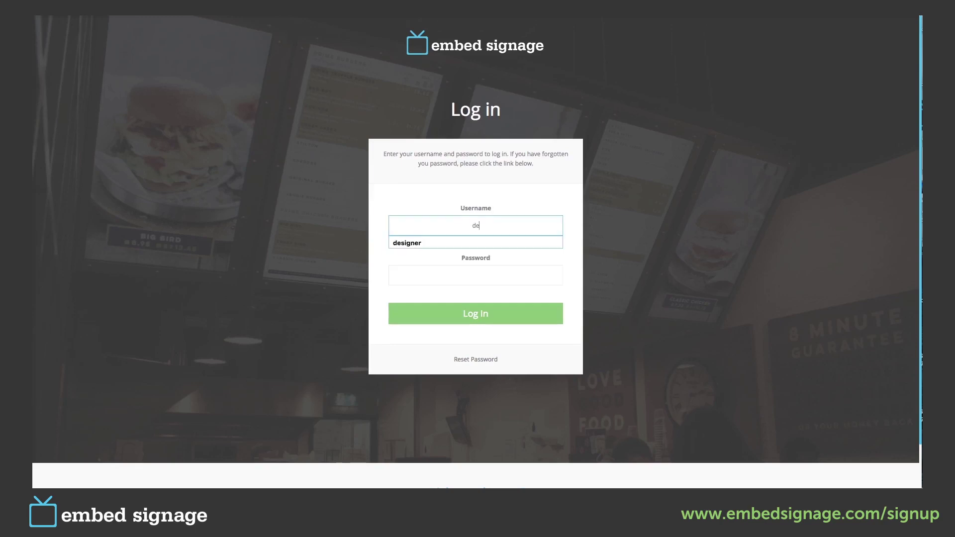
{"action": "left_click", "coordinate": [464, 270]}
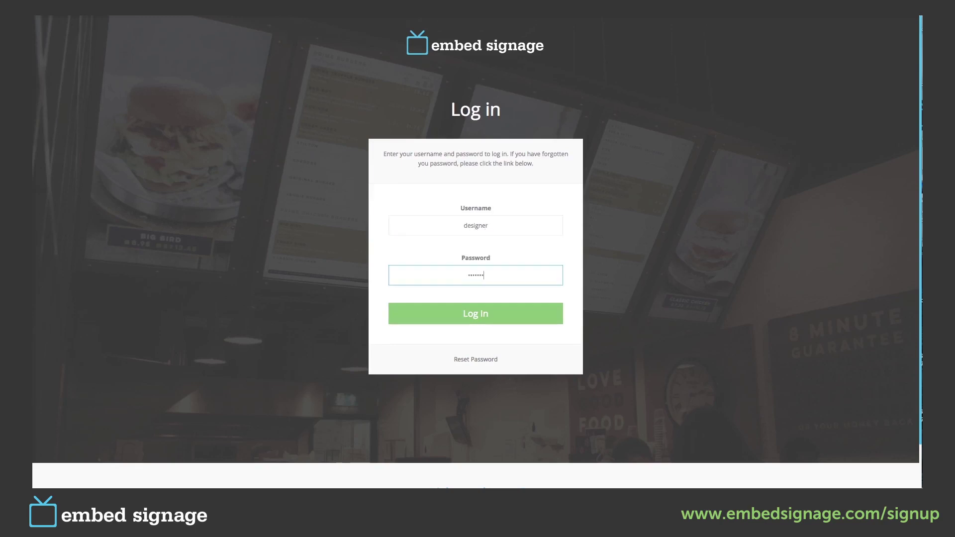
{"action": "key", "text": "Return"}
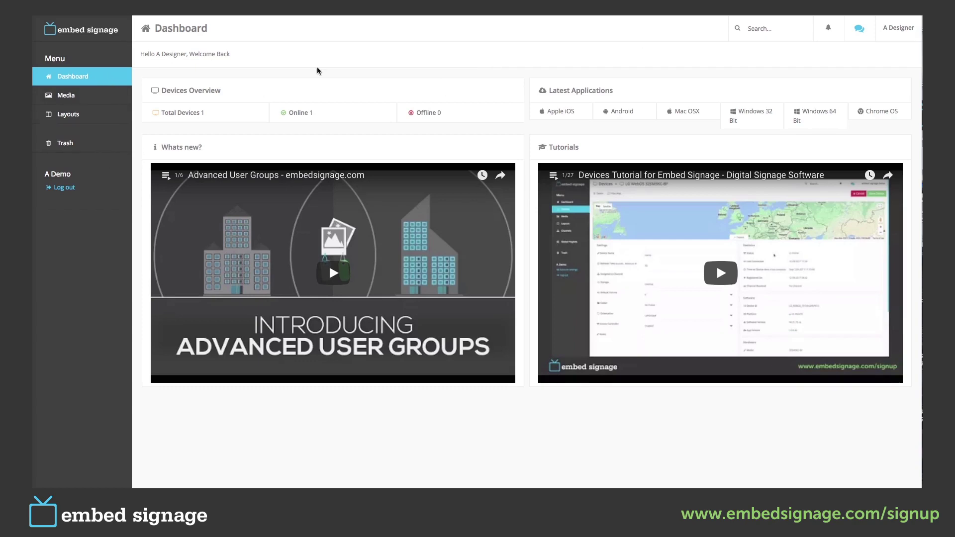
Check the designer's Media library and Layouts section.
{"action": "left_click", "coordinate": [96, 102]}
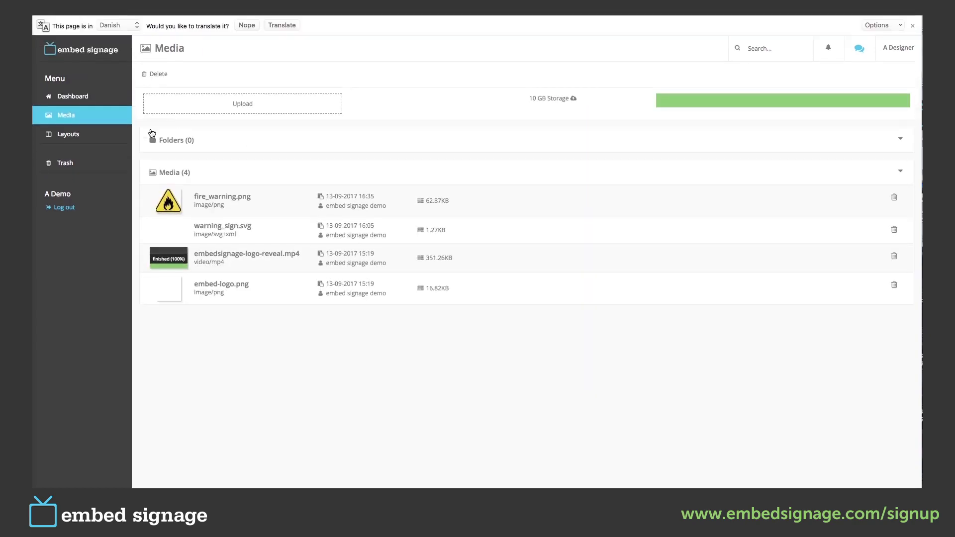
{"action": "left_click", "coordinate": [95, 143]}
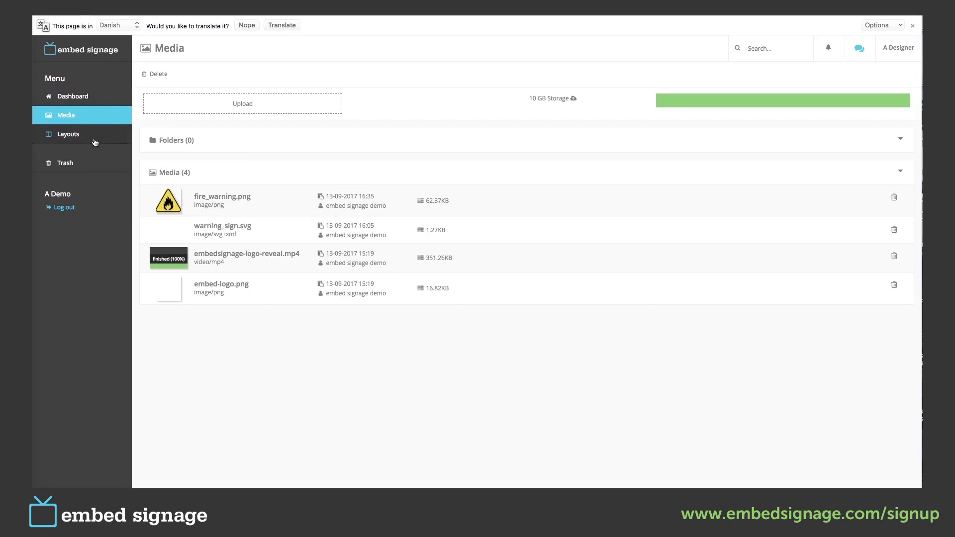
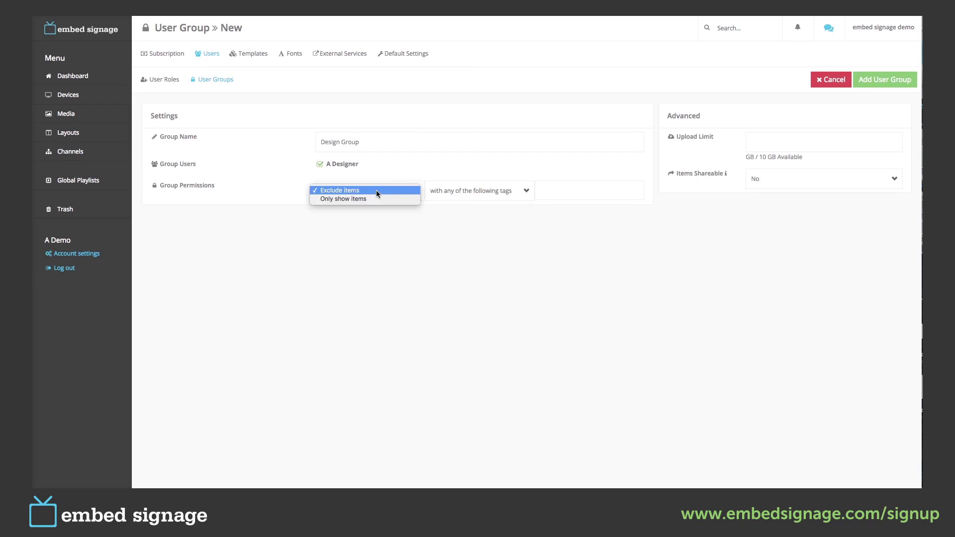
Restrict Design Group to 'Only show items' with any of the tags design and marketing.
{"action": "left_click", "coordinate": [375, 199]}
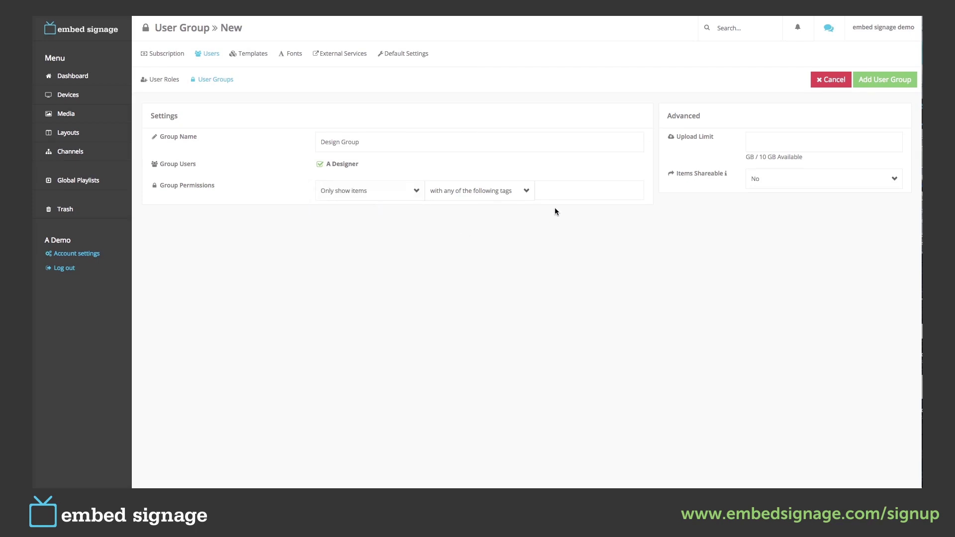
{"action": "left_click", "coordinate": [485, 194]}
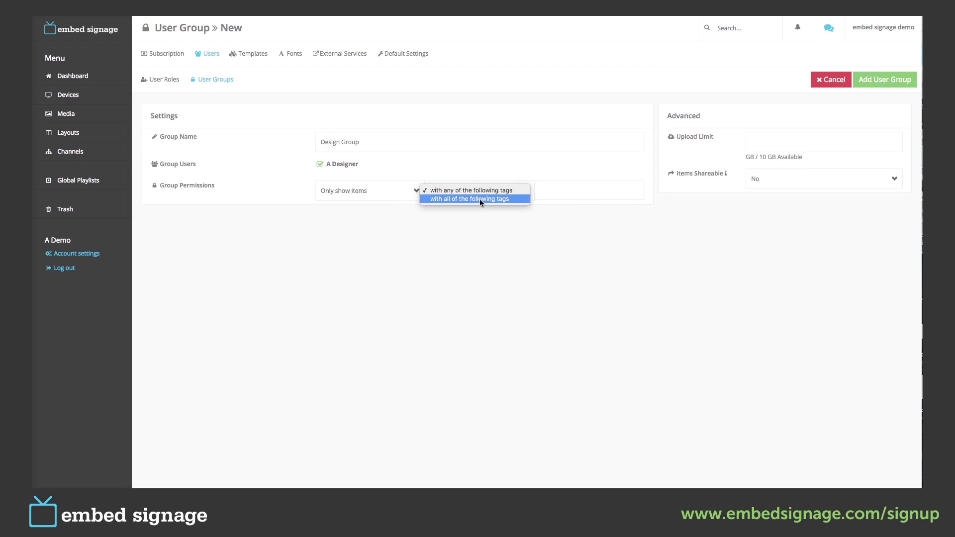
{"action": "left_click", "coordinate": [480, 192]}
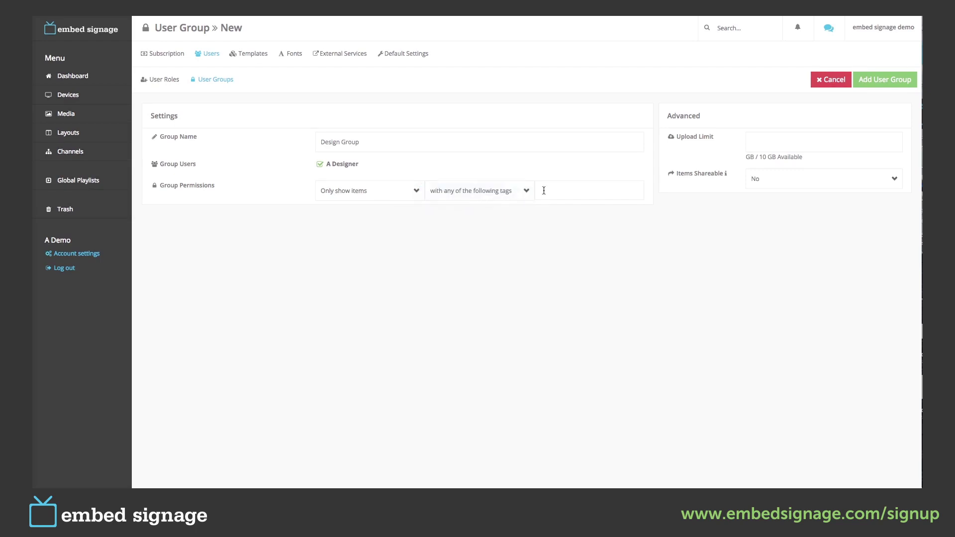
{"action": "left_click", "coordinate": [544, 191]}
{"action": "type", "text": "design"}
{"action": "left_click", "coordinate": [554, 208]}
{"action": "type", "text": "marketing"}
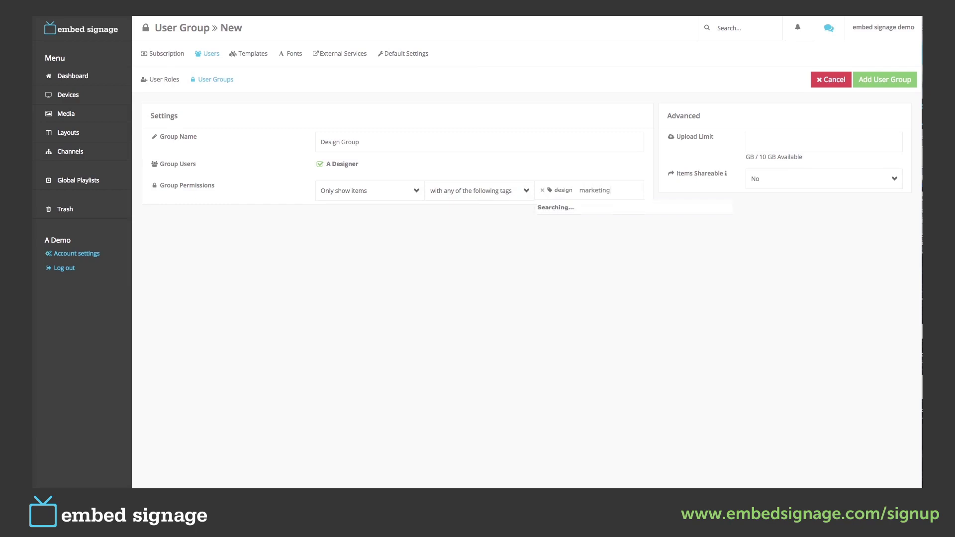
{"action": "left_click", "coordinate": [574, 208]}
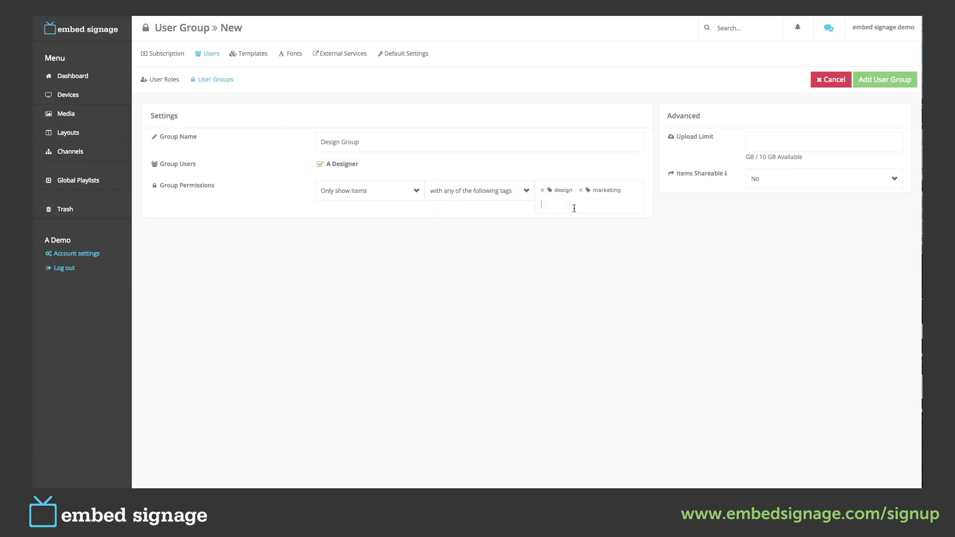
Switch the tag matching between any and all, finishing on 'any of the following tags'.
{"action": "left_click", "coordinate": [467, 189]}
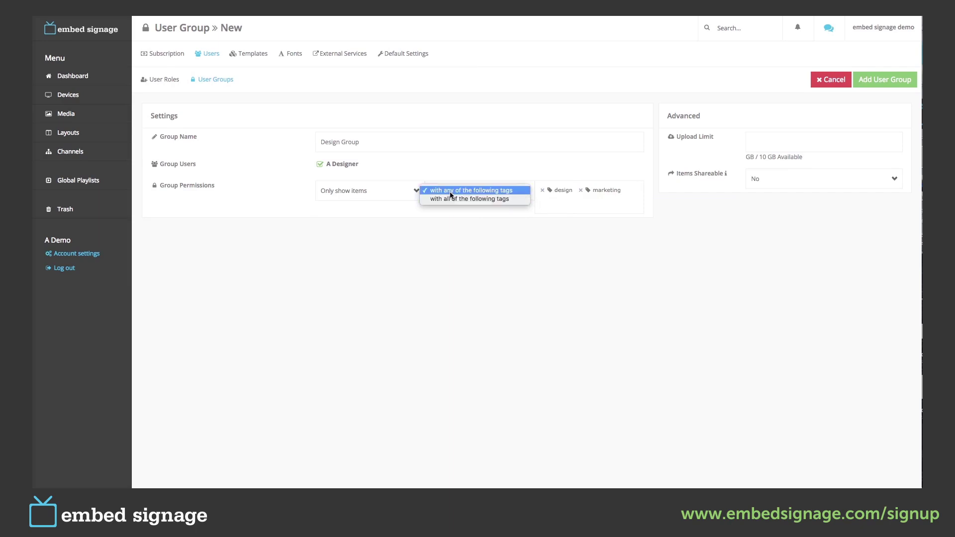
{"action": "left_click", "coordinate": [451, 193]}
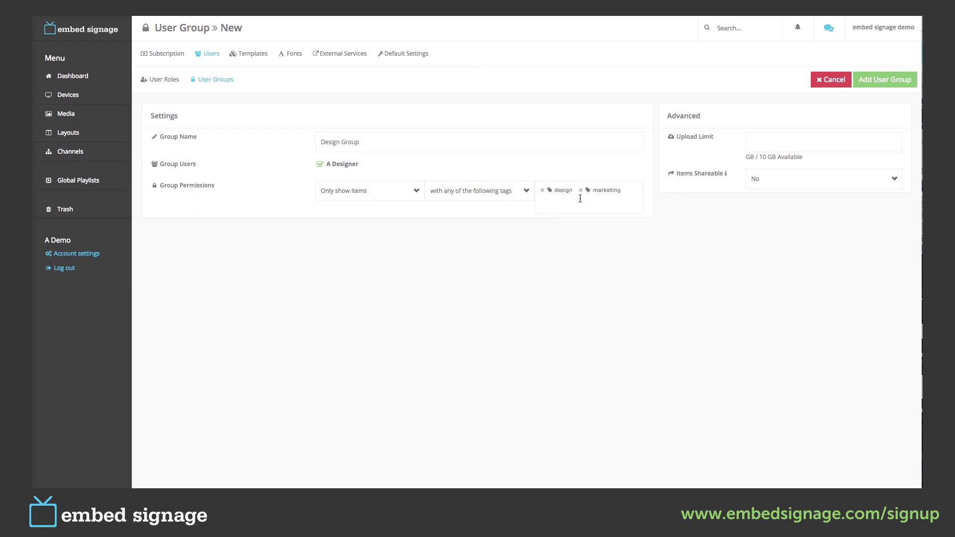
{"action": "left_click", "coordinate": [476, 194]}
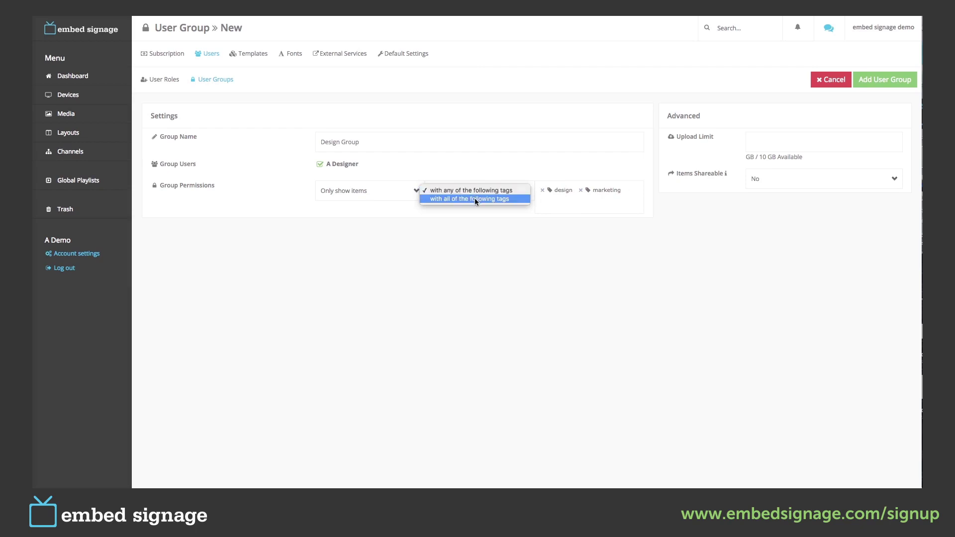
{"action": "left_click", "coordinate": [475, 199]}
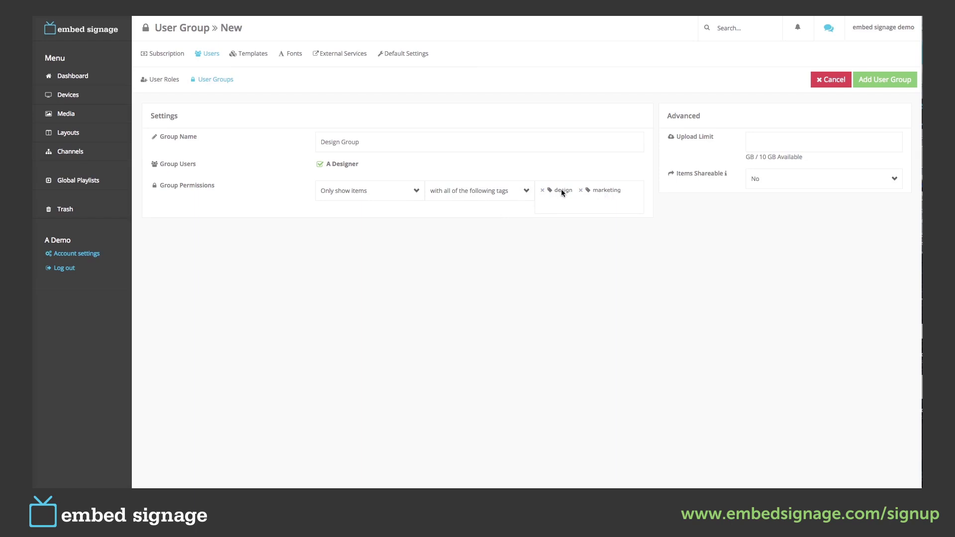
{"action": "left_click", "coordinate": [487, 192]}
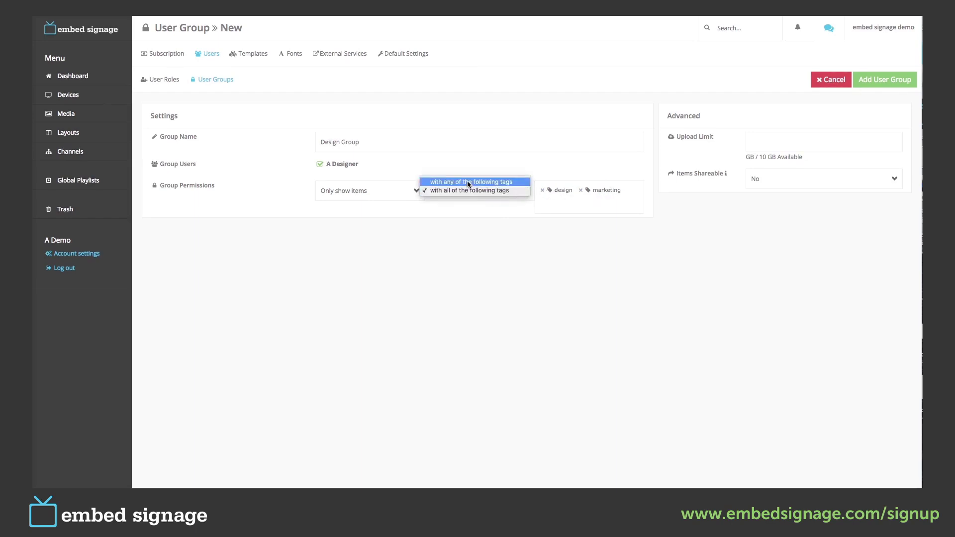
{"action": "left_click", "coordinate": [467, 181]}
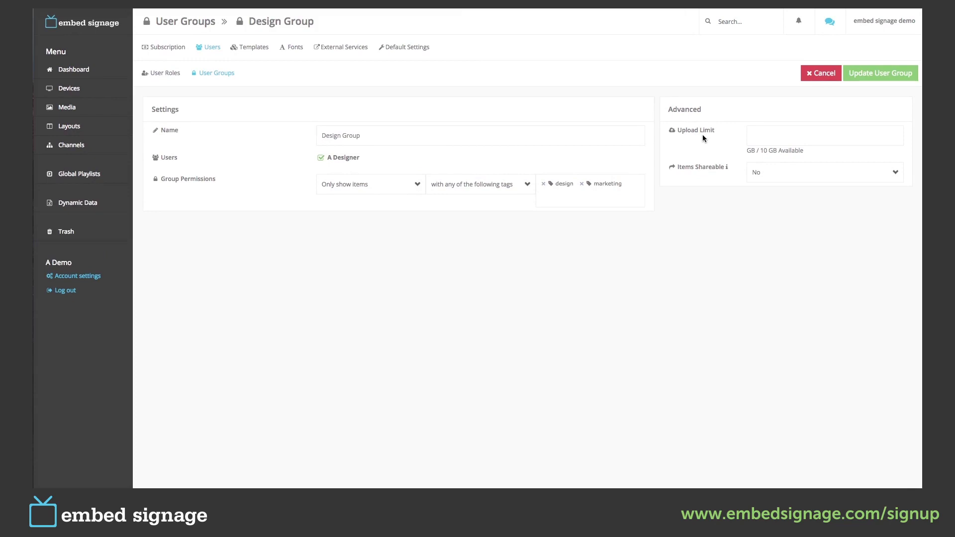
Save Design Group with its design-or-marketing tag filter via Update User Group.
{"action": "mouse_move", "coordinate": [726, 172]}
{"action": "left_click", "coordinate": [881, 78]}
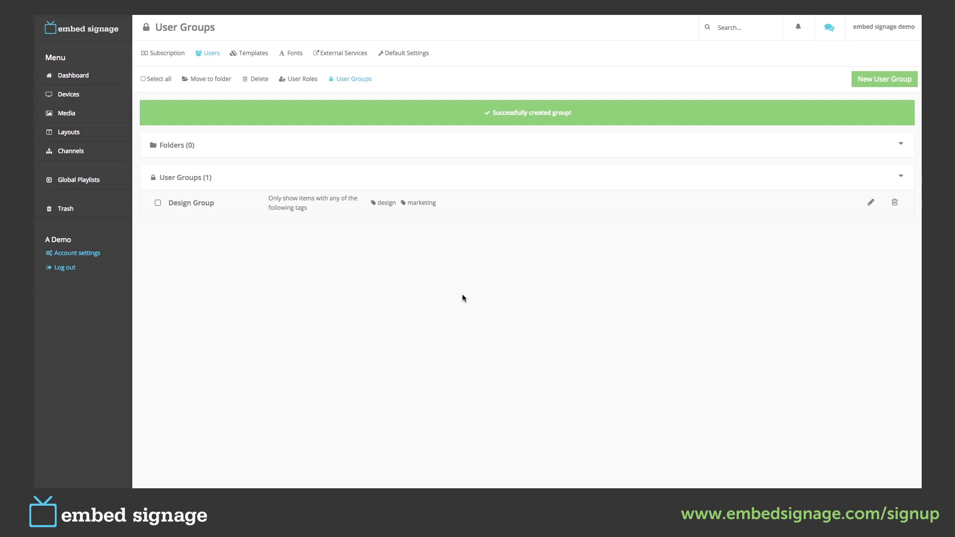
Add the design tag to the Layout Example layout.
{"action": "left_click", "coordinate": [93, 131]}
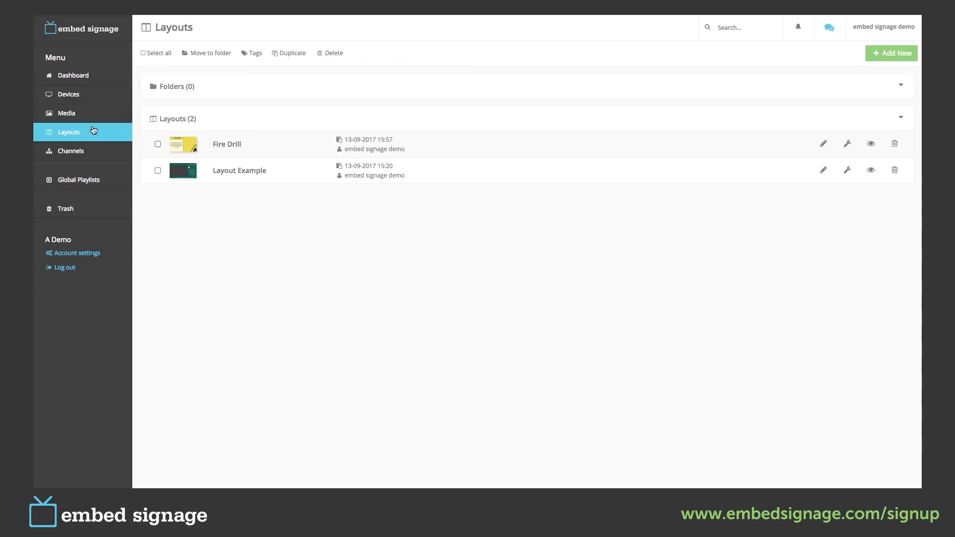
{"action": "left_click", "coordinate": [158, 171]}
{"action": "left_click", "coordinate": [254, 54]}
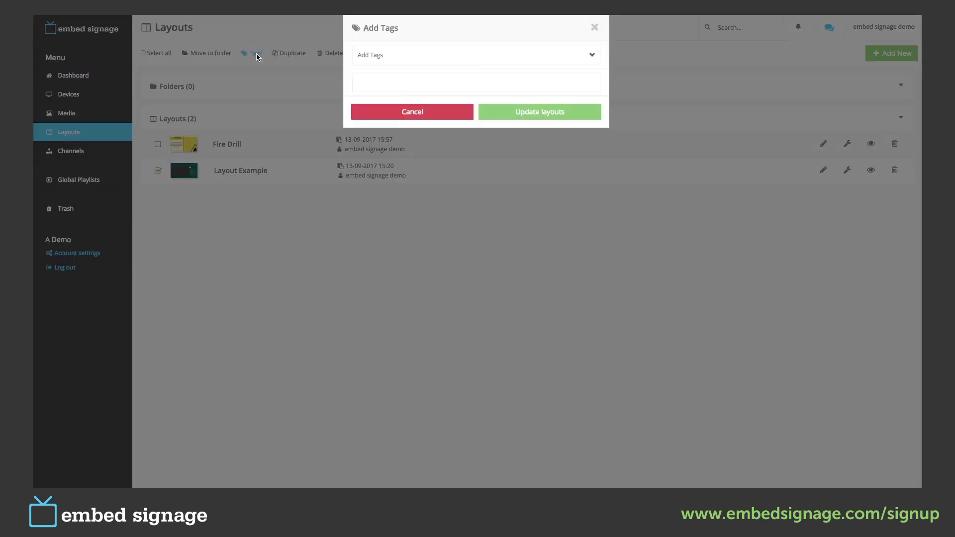
{"action": "left_click", "coordinate": [415, 83]}
{"action": "type", "text": "design"}
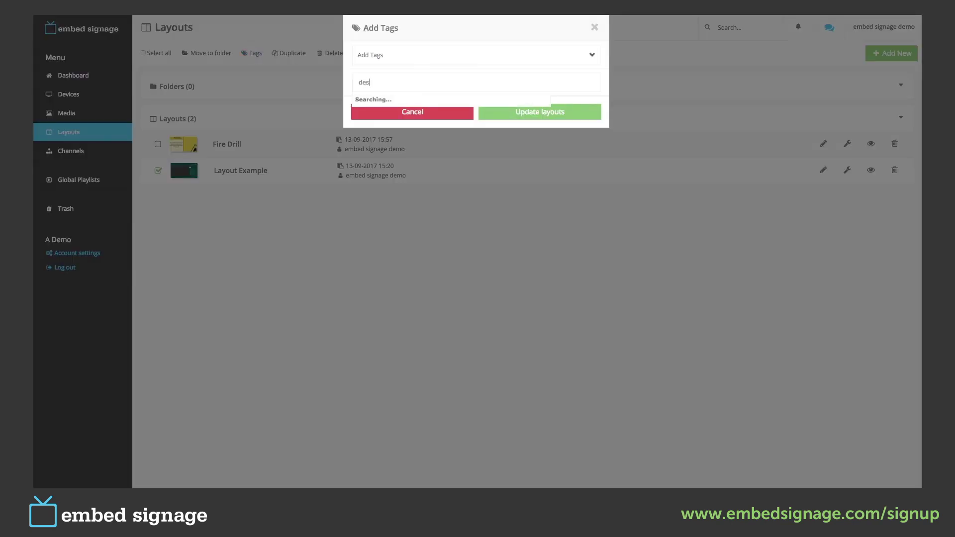
{"action": "left_click", "coordinate": [413, 100]}
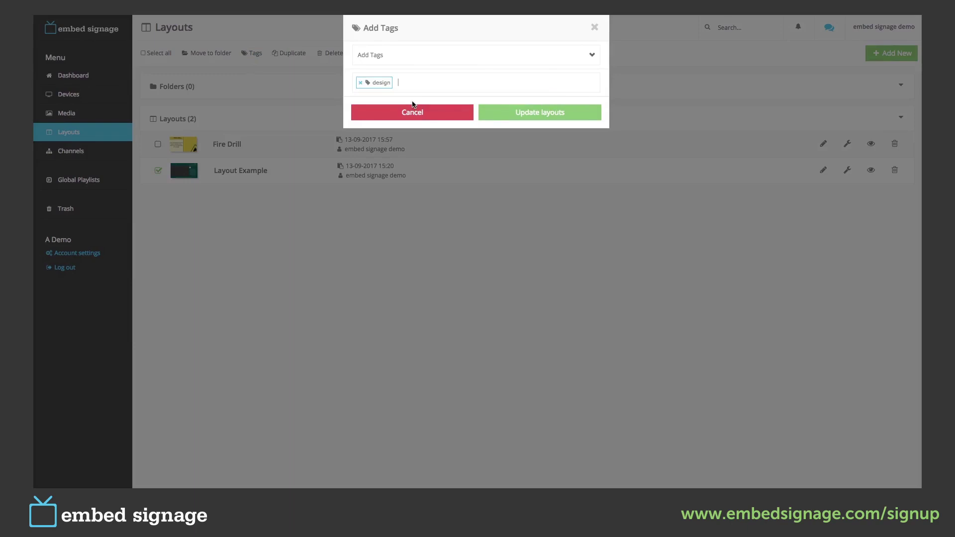
{"action": "left_click", "coordinate": [531, 114]}
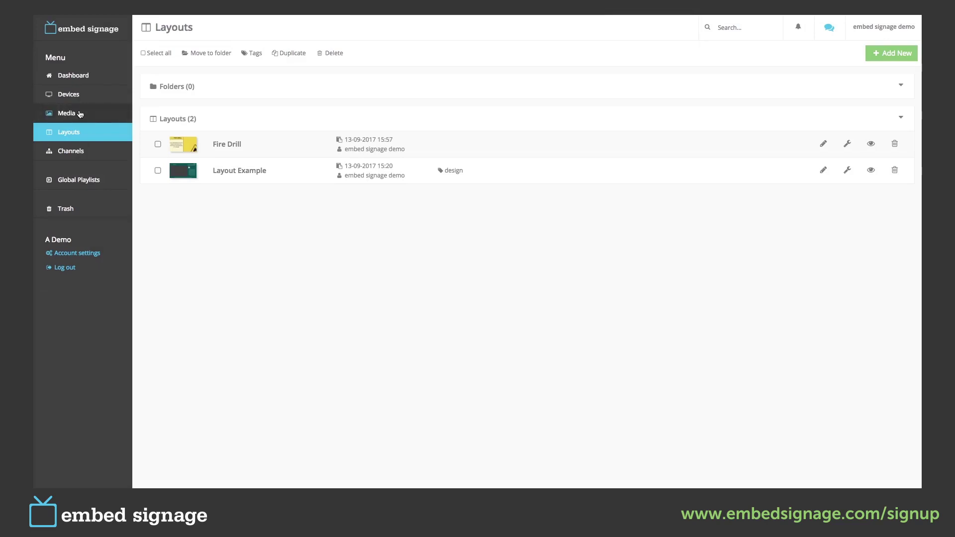
{"action": "left_click", "coordinate": [80, 114]}
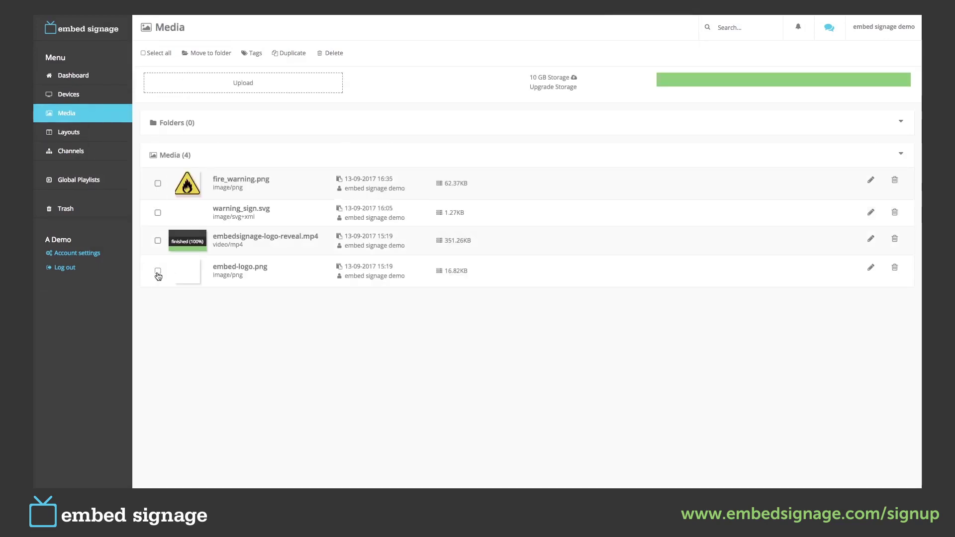
Tag the embed-logo.png image in the Media library with design.
{"action": "left_click", "coordinate": [158, 272]}
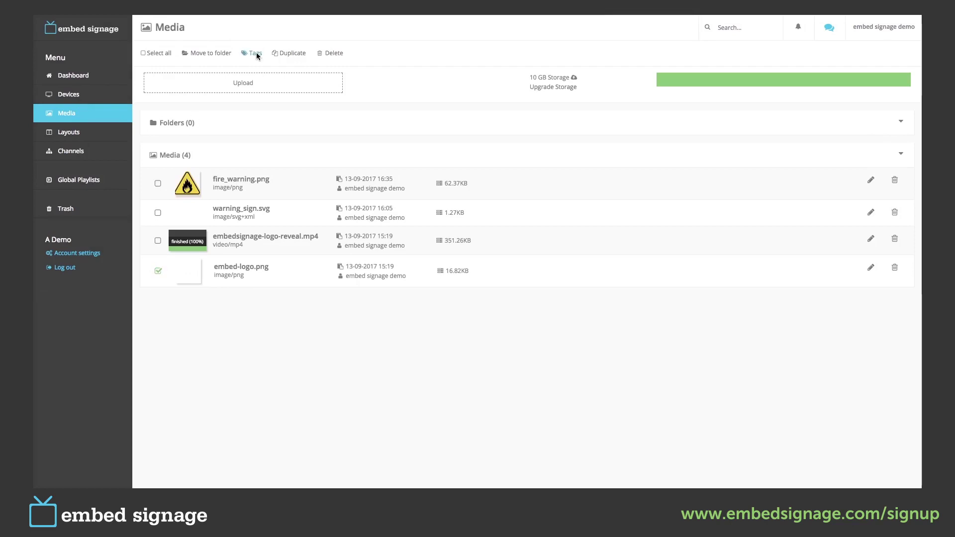
{"action": "left_click", "coordinate": [254, 54]}
{"action": "left_click", "coordinate": [440, 88]}
{"action": "type", "text": "design"}
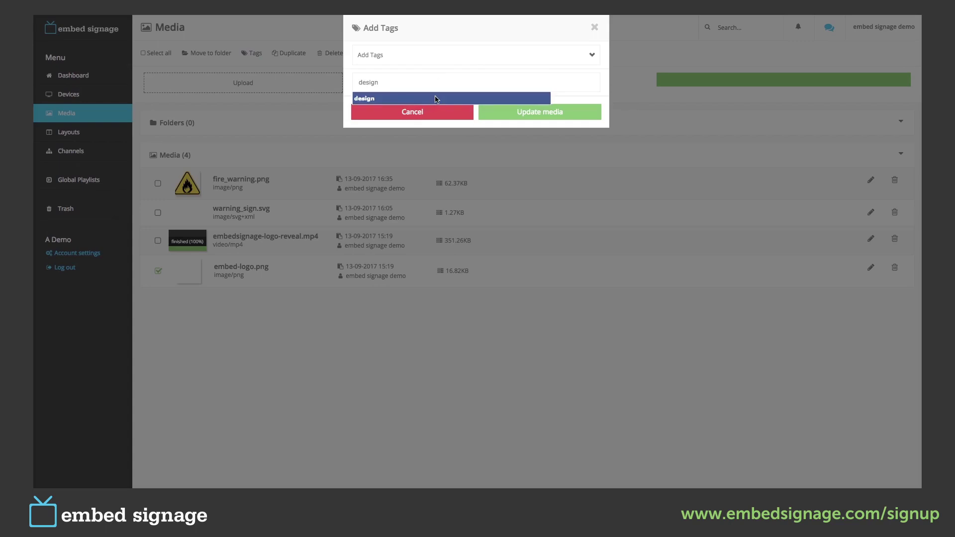
{"action": "left_click", "coordinate": [437, 99]}
{"action": "left_click", "coordinate": [520, 113]}
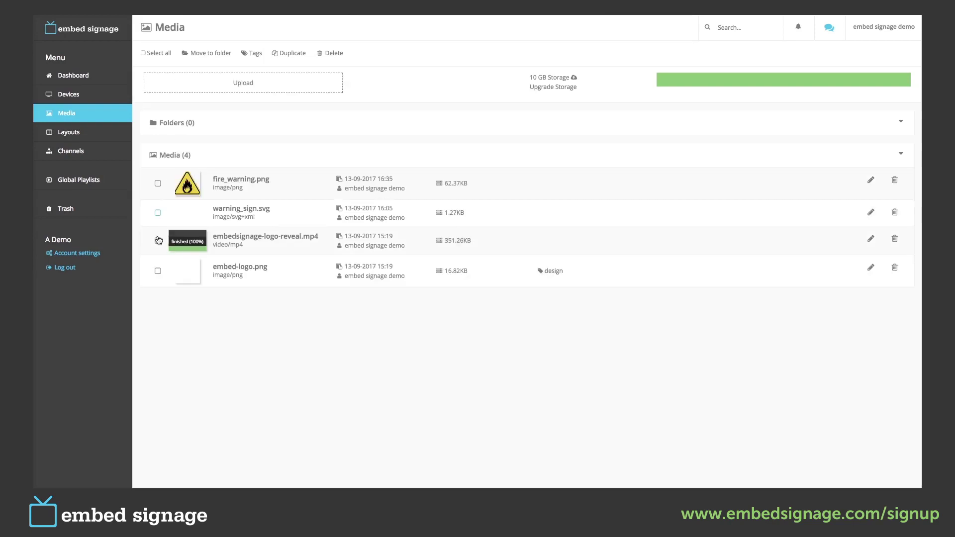
Tag embedsignage-logo-reveal.mp4 with marketing, then log out of the admin account.
{"action": "left_click", "coordinate": [158, 240]}
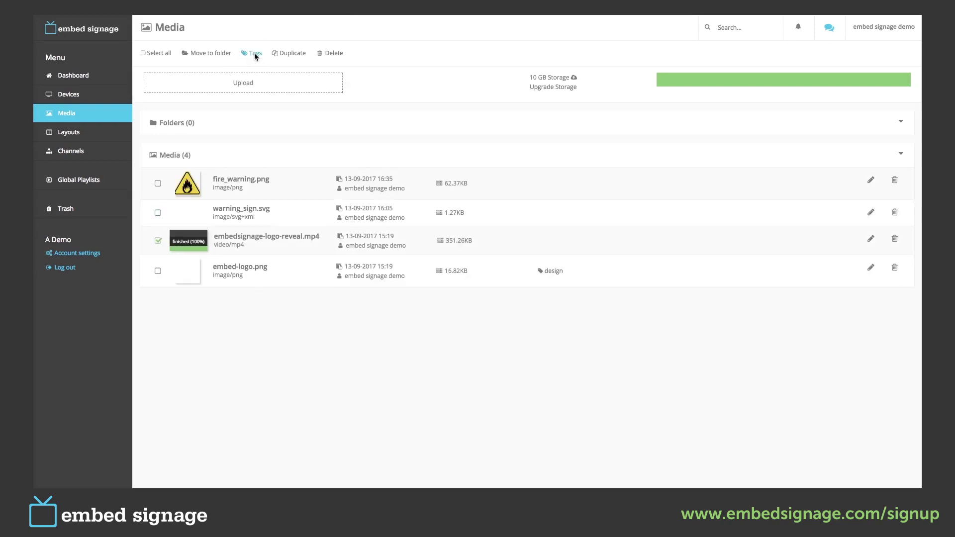
{"action": "left_click", "coordinate": [254, 53]}
{"action": "left_click", "coordinate": [460, 85]}
{"action": "type", "text": "ma"}
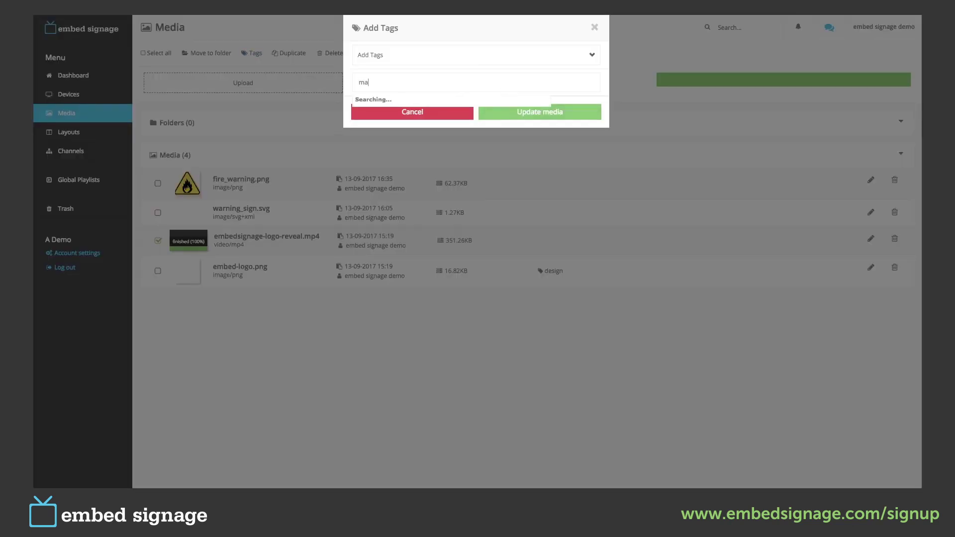
{"action": "type", "text": "rketing"}
{"action": "left_click", "coordinate": [457, 100]}
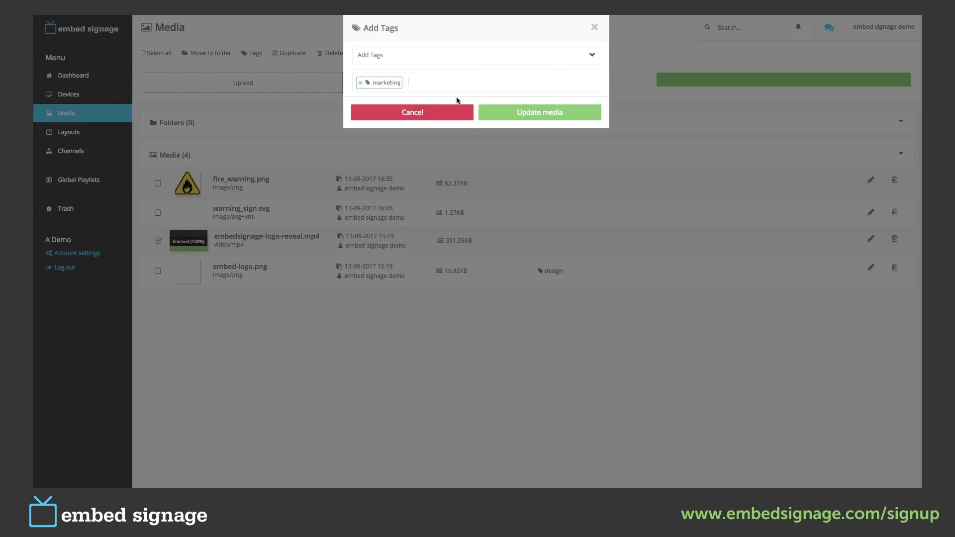
{"action": "left_click", "coordinate": [532, 116]}
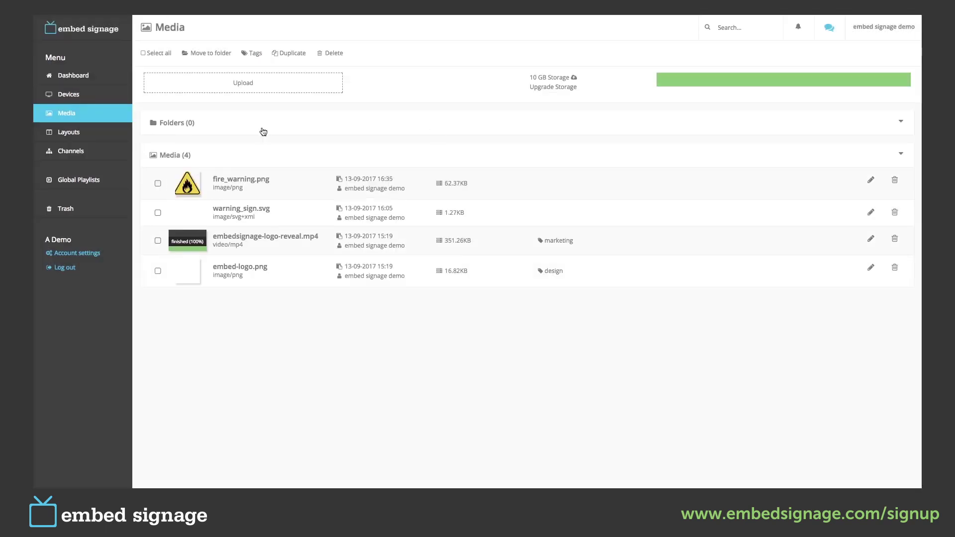
{"action": "left_click", "coordinate": [66, 268]}
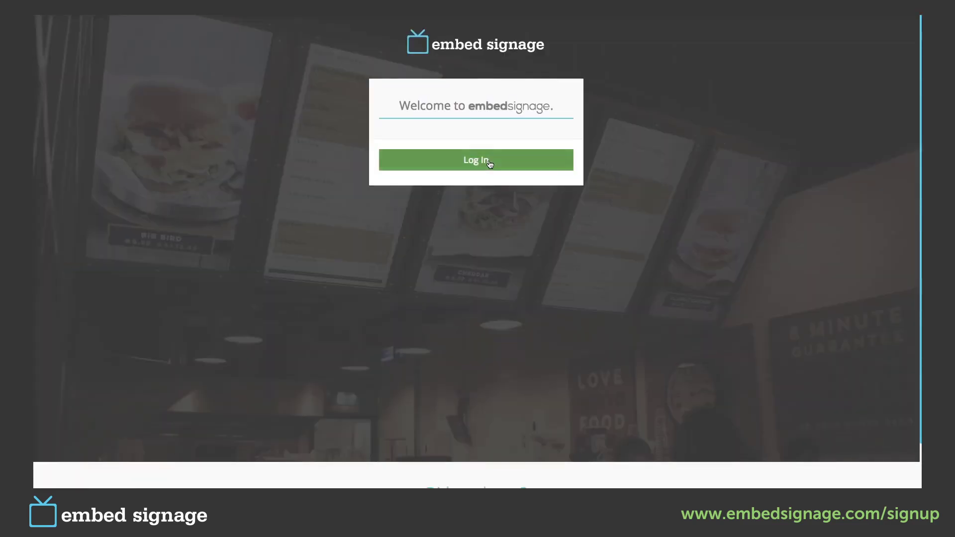
Log in with the username designer and that user's password.
{"action": "left_click", "coordinate": [490, 164]}
{"action": "left_click", "coordinate": [465, 226]}
{"action": "type", "text": "de"}
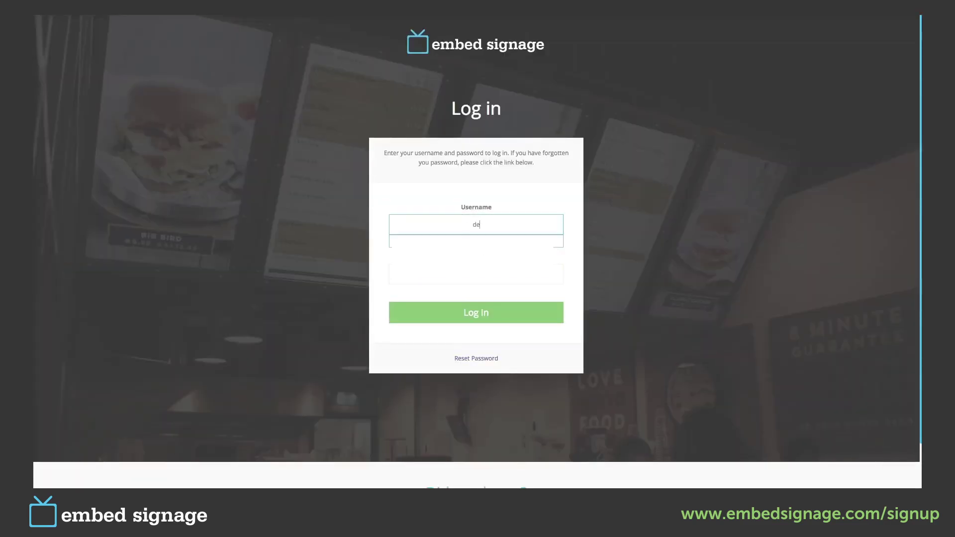
{"action": "type", "text": "signer"}
{"action": "left_click", "coordinate": [460, 242]}
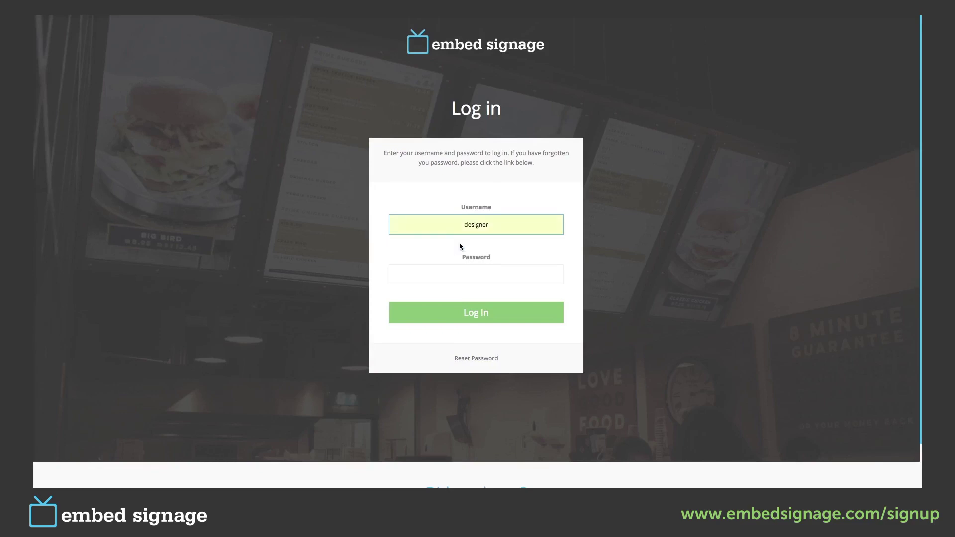
{"action": "left_click", "coordinate": [476, 279]}
{"action": "type", "text": "•••••••••"}
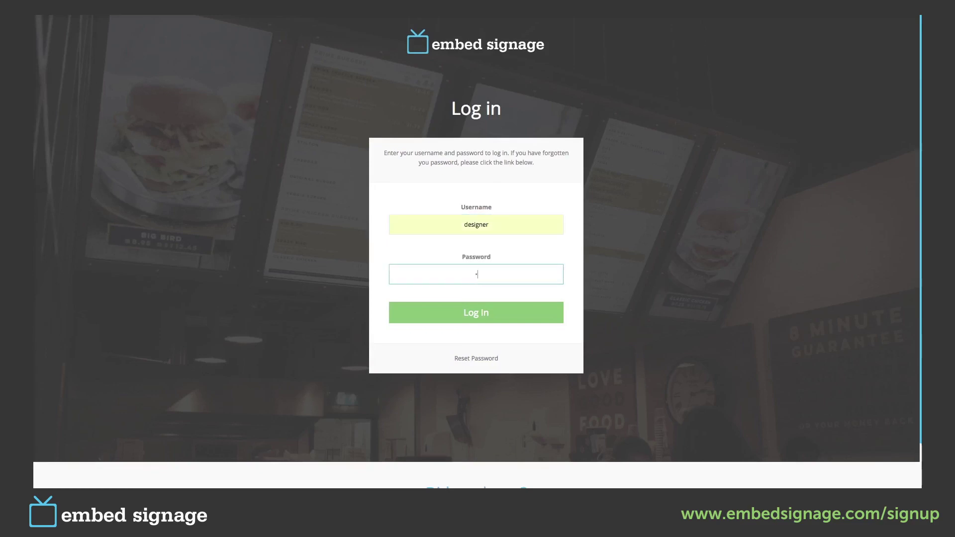
{"action": "type", "text": "••"}
{"action": "key", "text": "Return"}
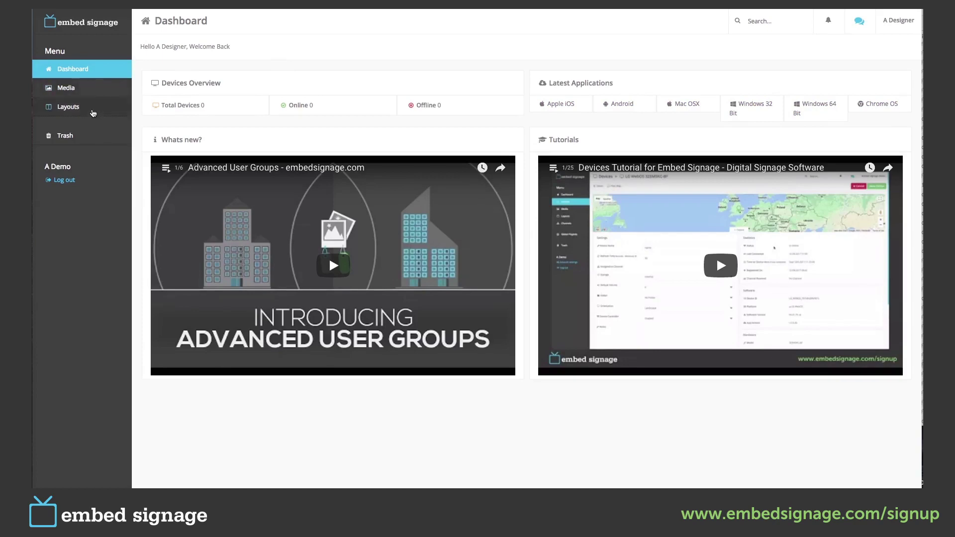
Check the designer's Media library and Layouts list for only the tagged items.
{"action": "left_click", "coordinate": [91, 90]}
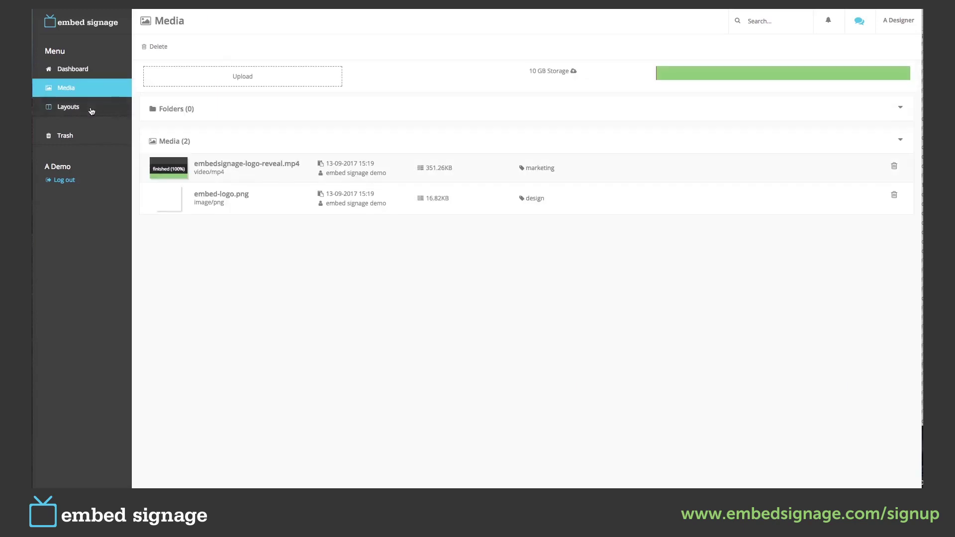
{"action": "left_click", "coordinate": [68, 107]}
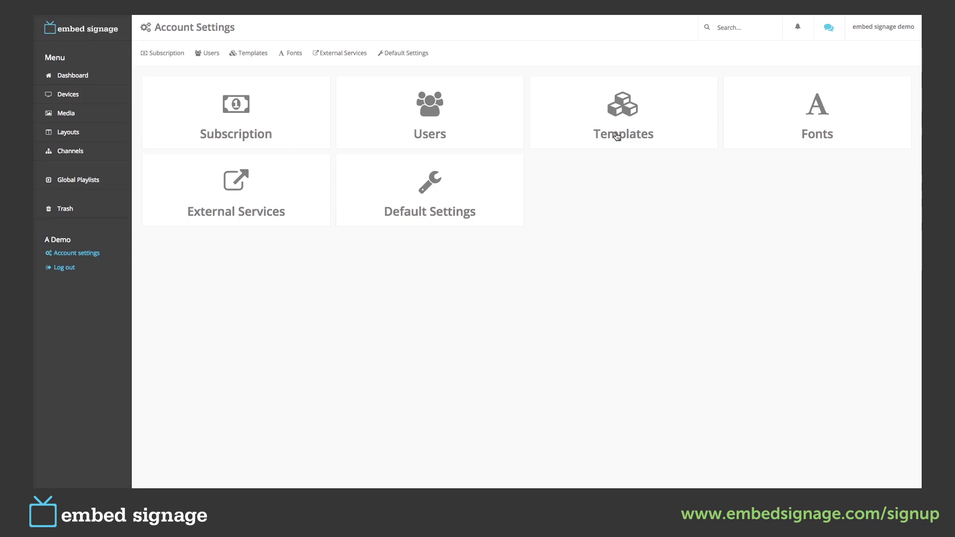
Go to the Templates page and begin adding a new template.
{"action": "left_click", "coordinate": [630, 103]}
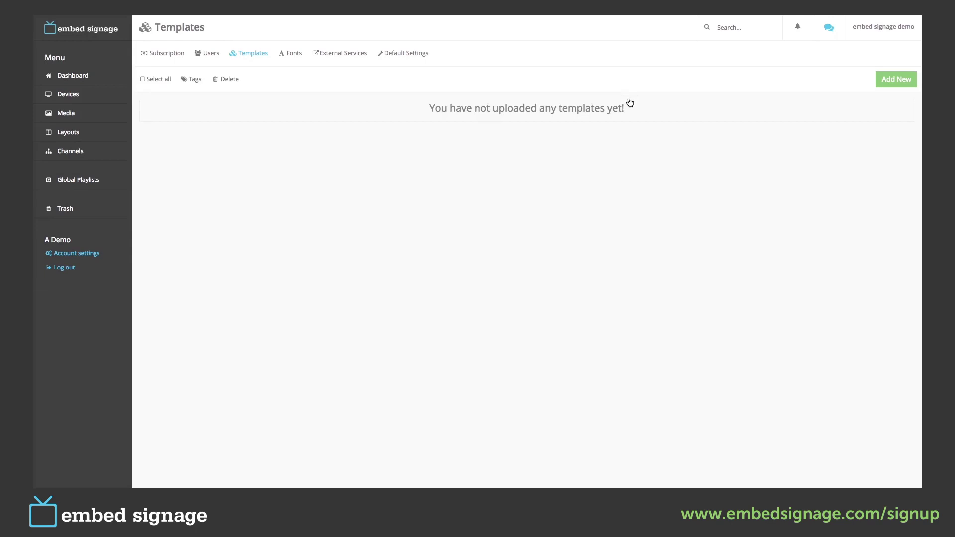
{"action": "left_click", "coordinate": [893, 88]}
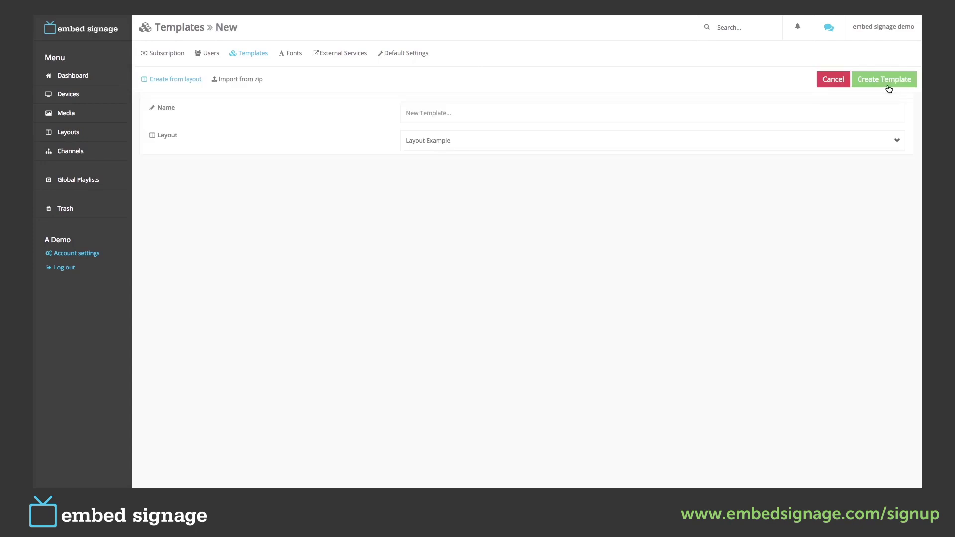
Create a template named 'Template Example' based on Layout Example.
{"action": "left_click", "coordinate": [461, 139]}
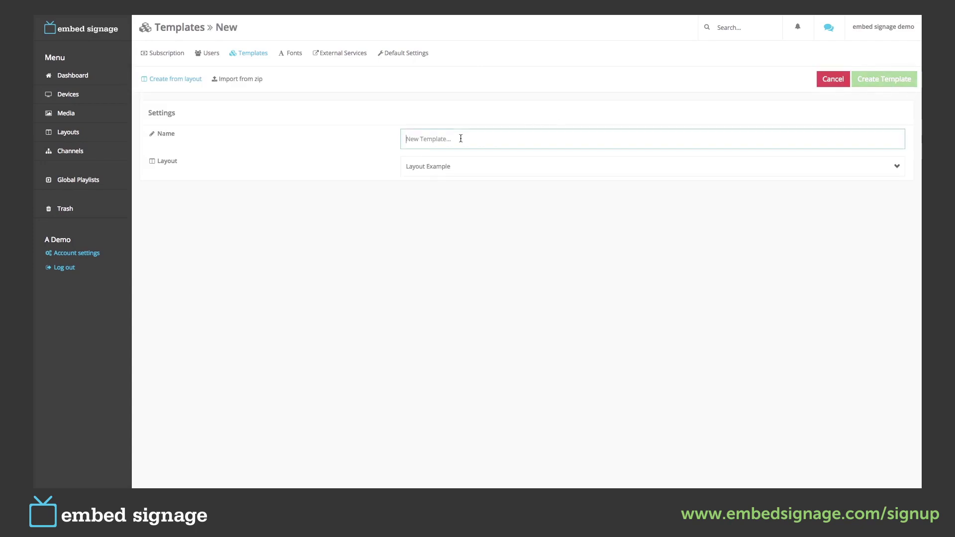
{"action": "type", "text": "Templa"}
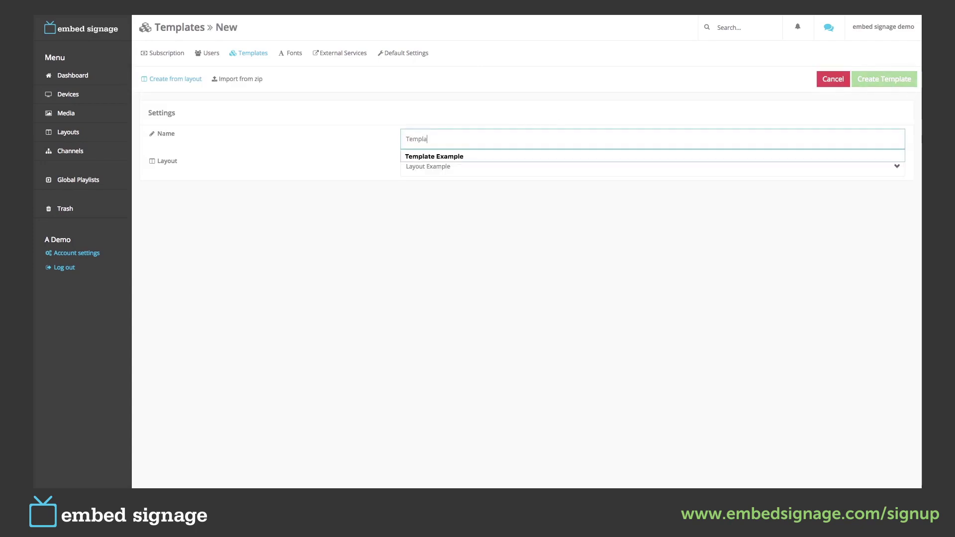
{"action": "type", "text": "te Example"}
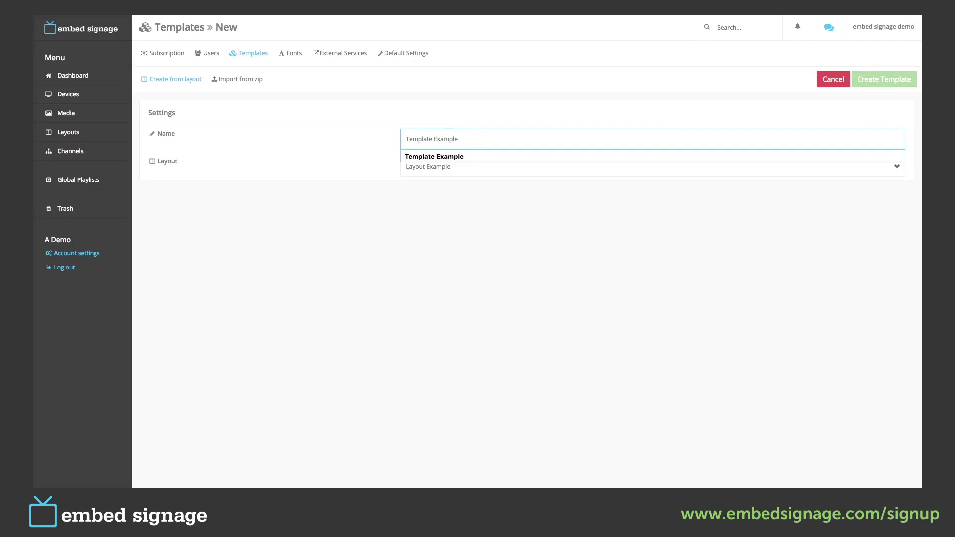
{"action": "left_click", "coordinate": [436, 169]}
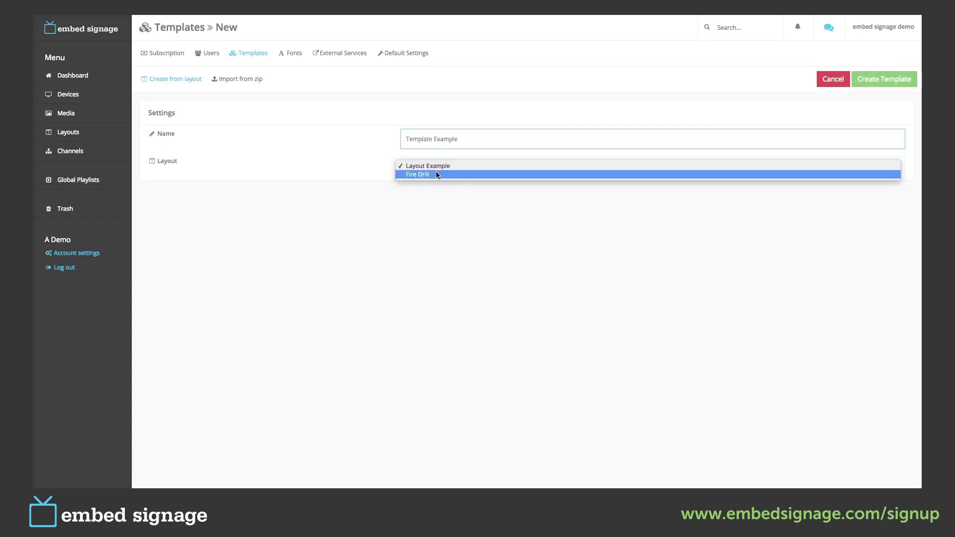
{"action": "left_click", "coordinate": [436, 166]}
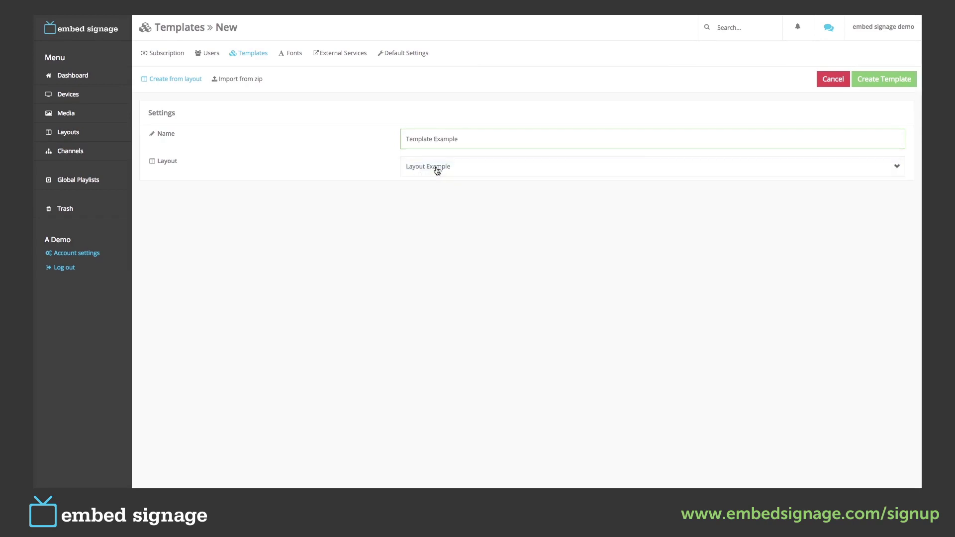
{"action": "left_click", "coordinate": [882, 84]}
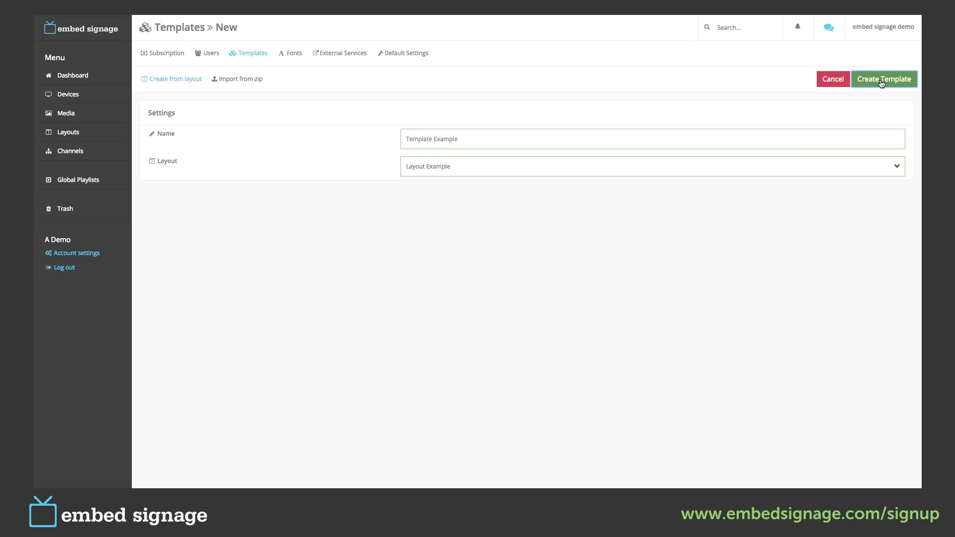
{"action": "left_click", "coordinate": [882, 80]}
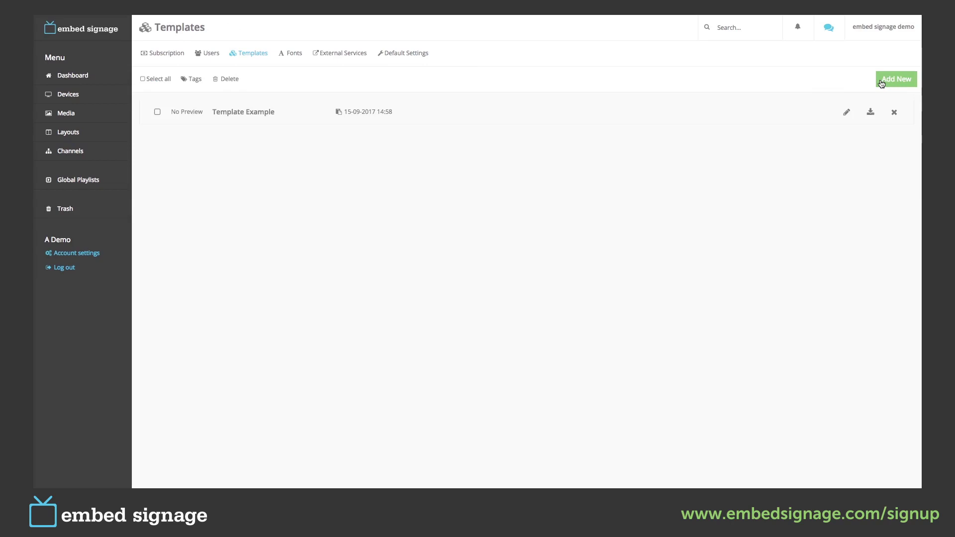
Review the Layouts list showing Fire Drill and the design-tagged Layout Example.
{"action": "left_click", "coordinate": [89, 135]}
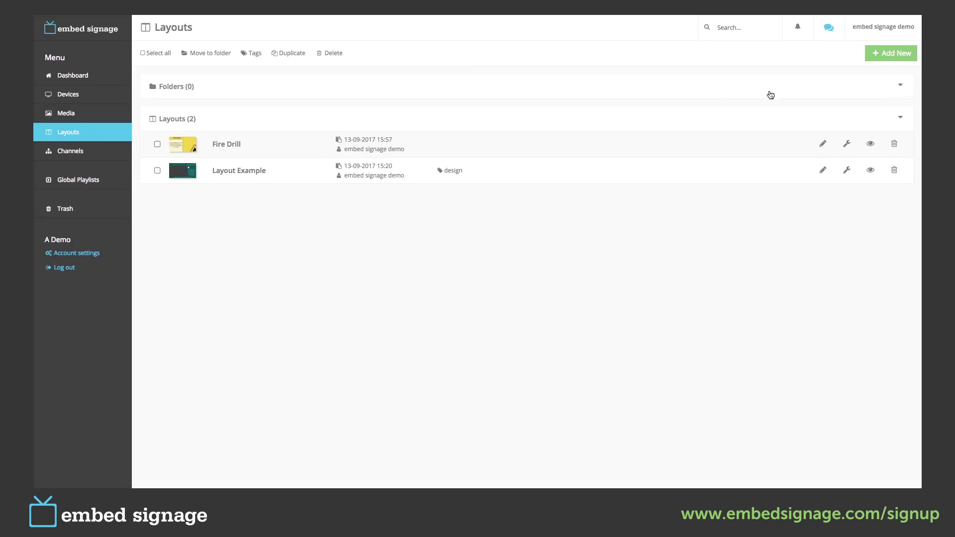
{"action": "left_click", "coordinate": [882, 60]}
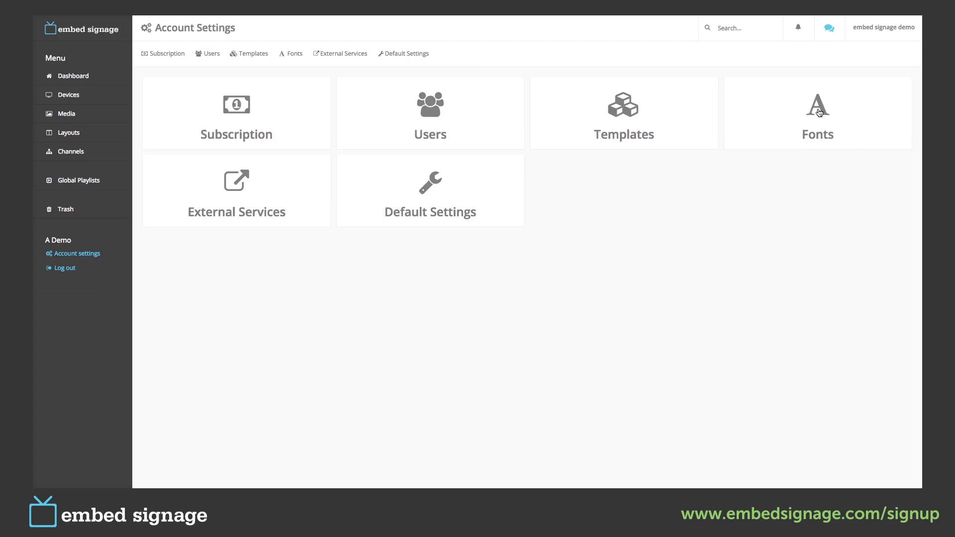
{"action": "left_click", "coordinate": [819, 110]}
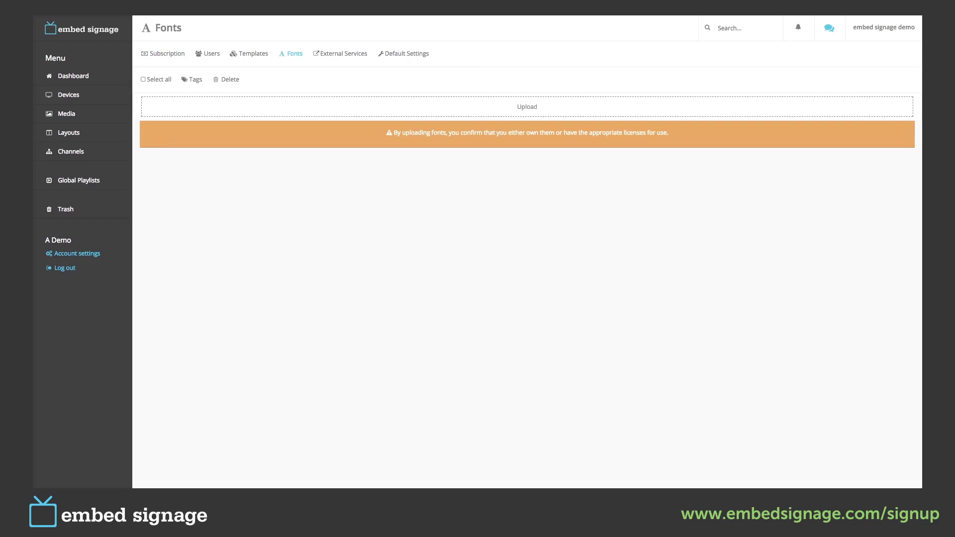
{"action": "left_click_drag", "start_coordinate": [920, 102], "coordinate": [531, 109]}
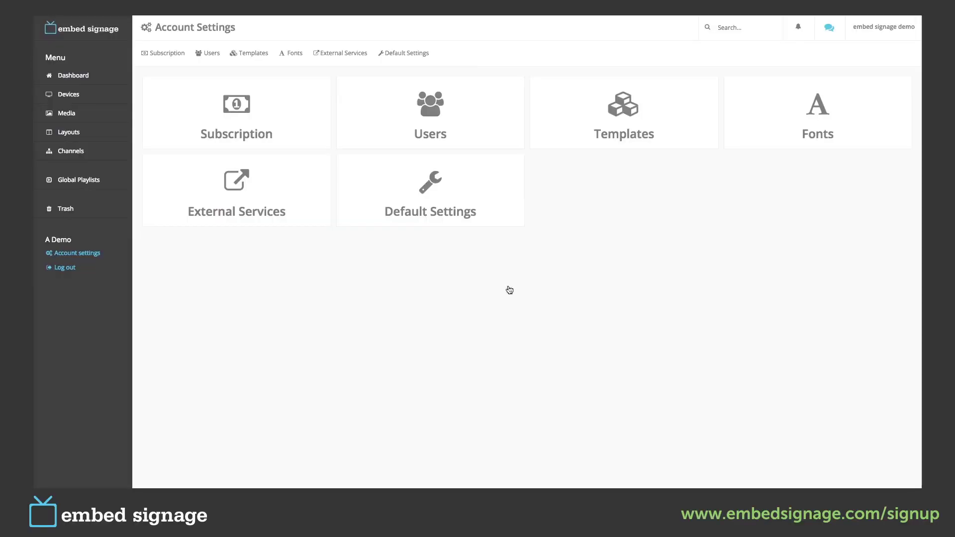
Open Default Settings and look through the default durations, sizing and volume for media.
{"action": "left_click", "coordinate": [431, 187]}
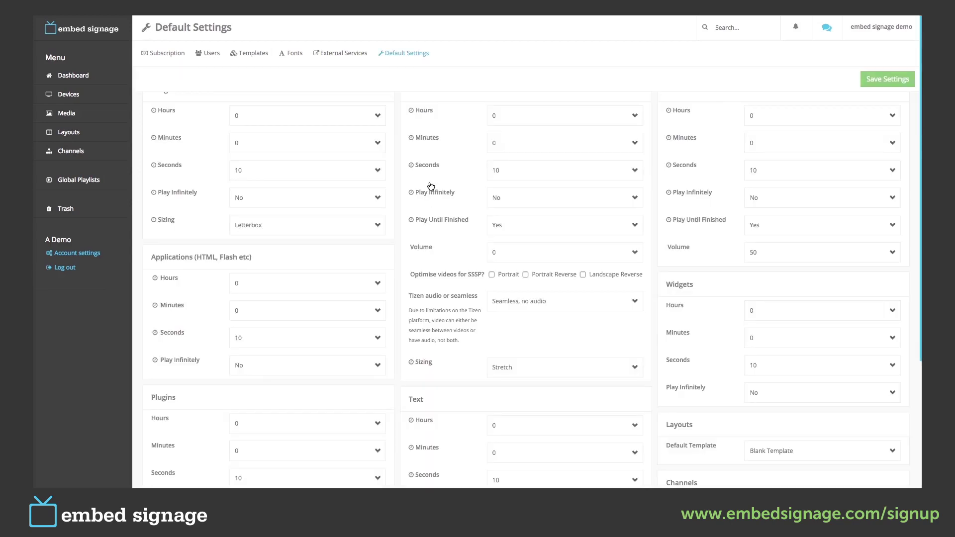
{"action": "scroll", "coordinate": [431, 187], "scroll_direction": "up", "scroll_amount": 1}
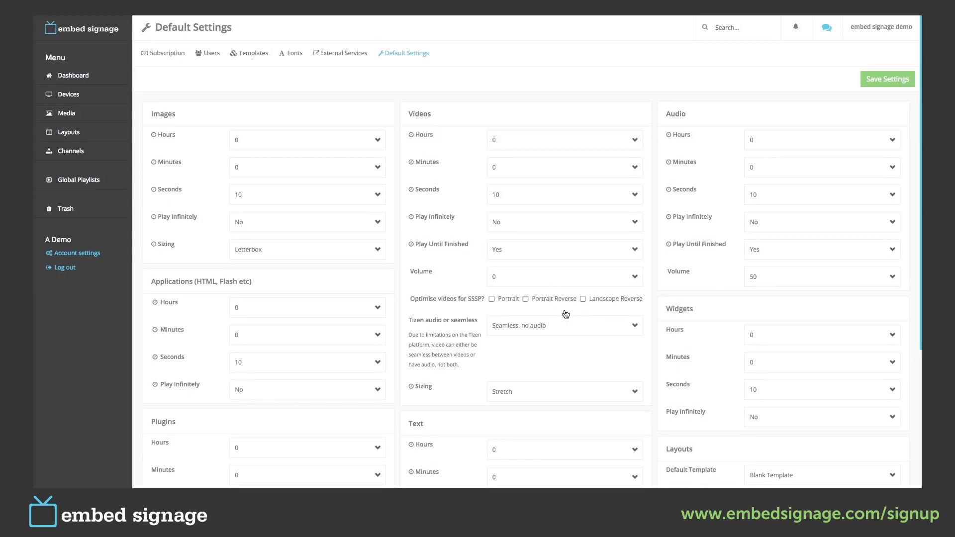
{"action": "scroll", "coordinate": [565, 313], "scroll_direction": "down", "scroll_amount": 5}
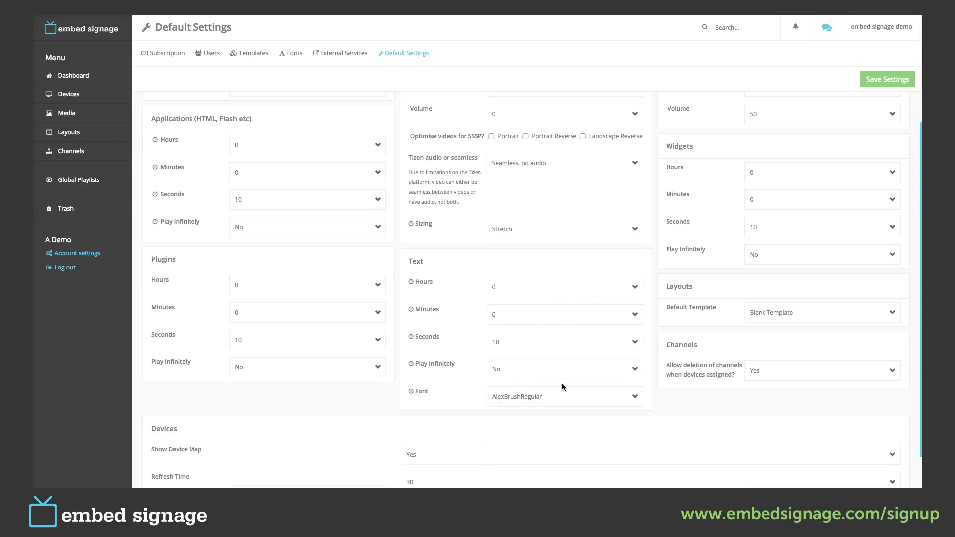